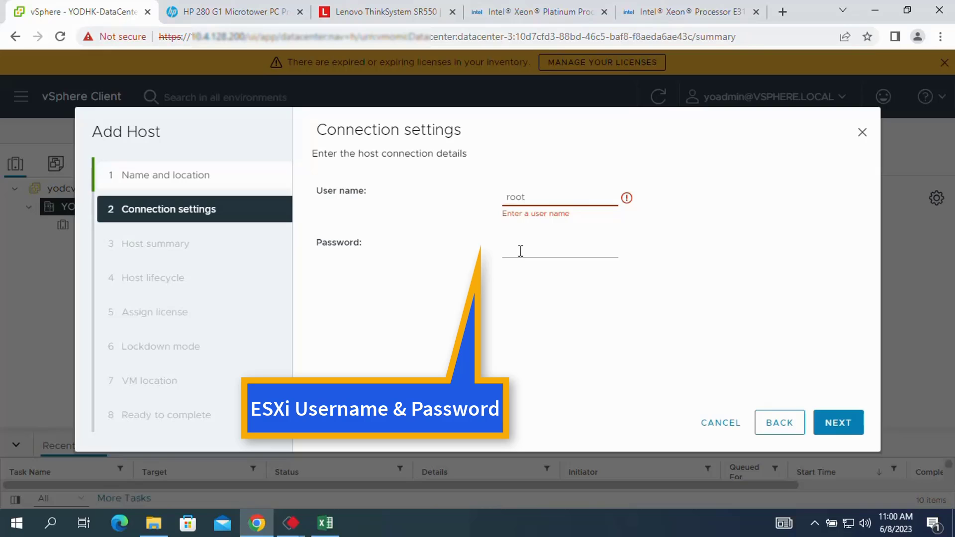
left_click(521, 251)
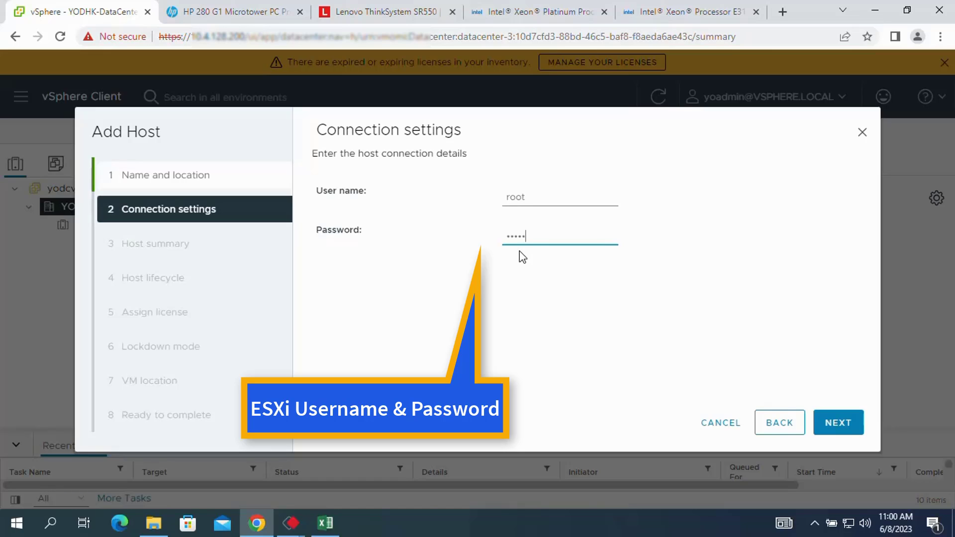
left_click(834, 420)
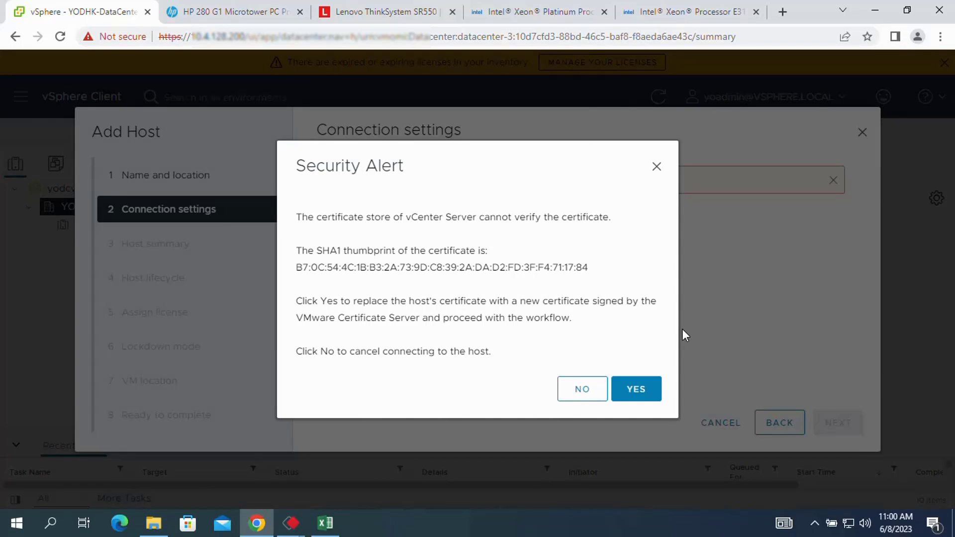
Accept the host's certificate and uncheck 'Manage host with an image' before license assignment.
left_click(636, 392)
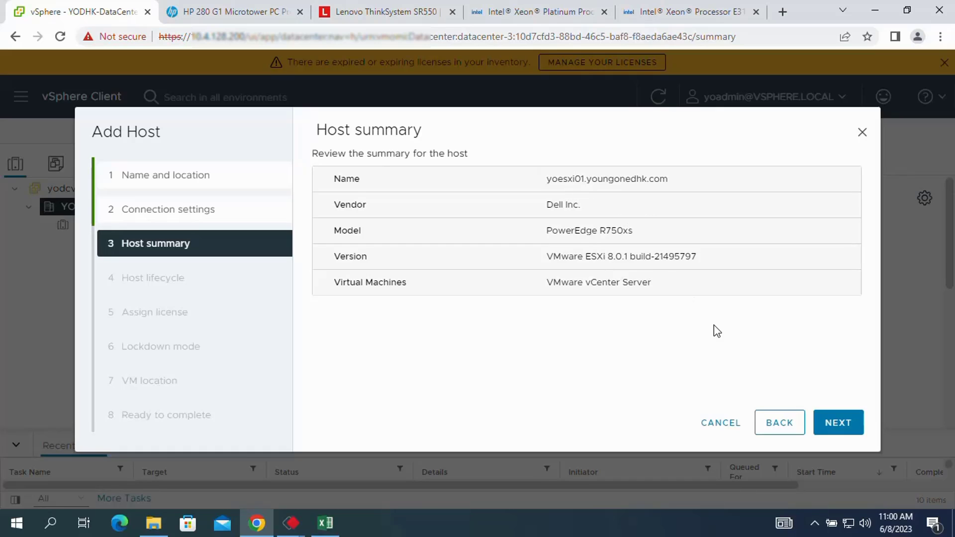
left_click(839, 426)
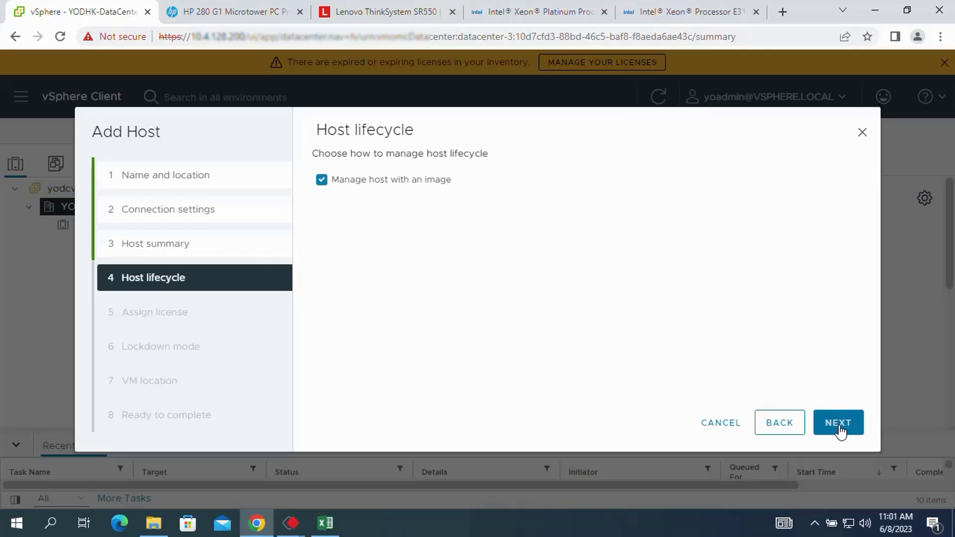
left_click(840, 429)
left_click(780, 424)
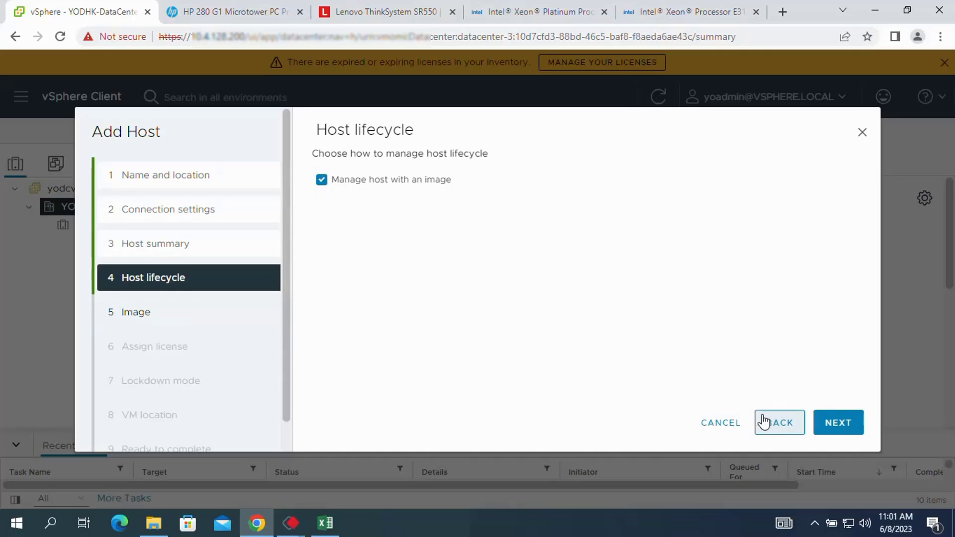
left_click(333, 183)
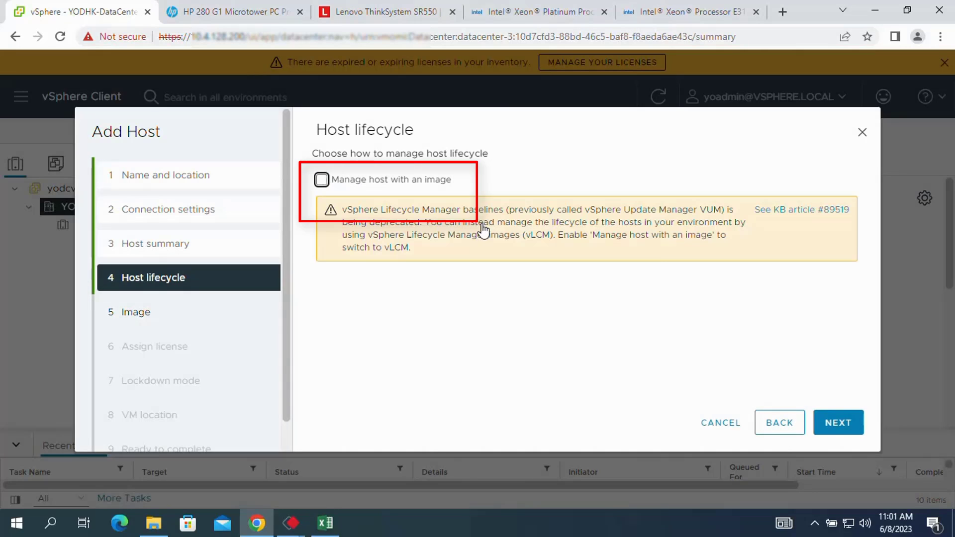
left_click(839, 424)
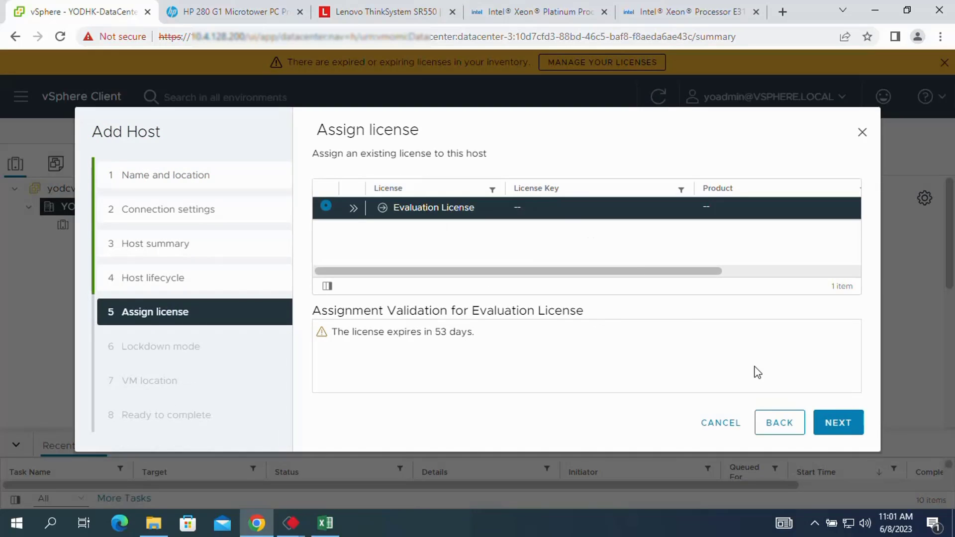
Finish adding yoesxi01 with Evaluation License, lockdown Disabled and YODHK-DataCenter as VM location.
left_click(838, 425)
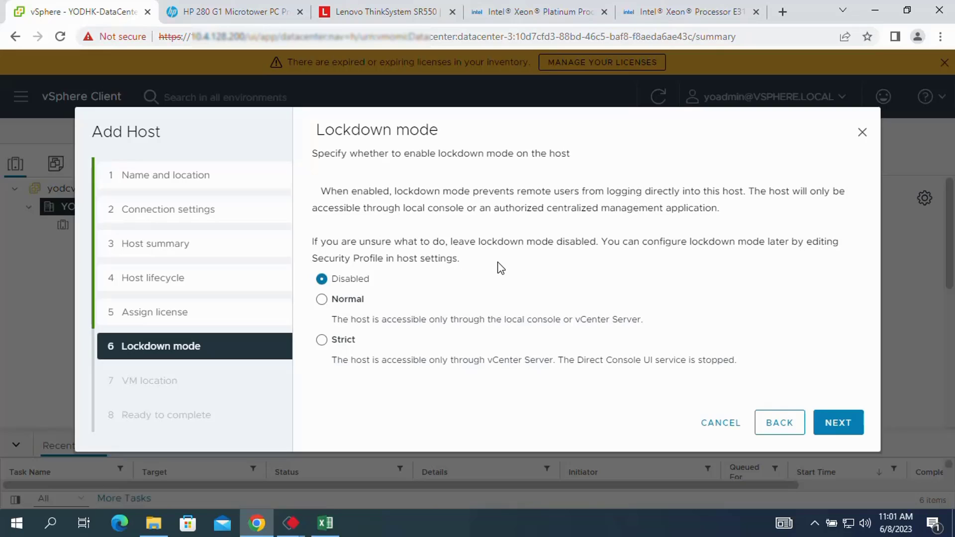
left_click(838, 426)
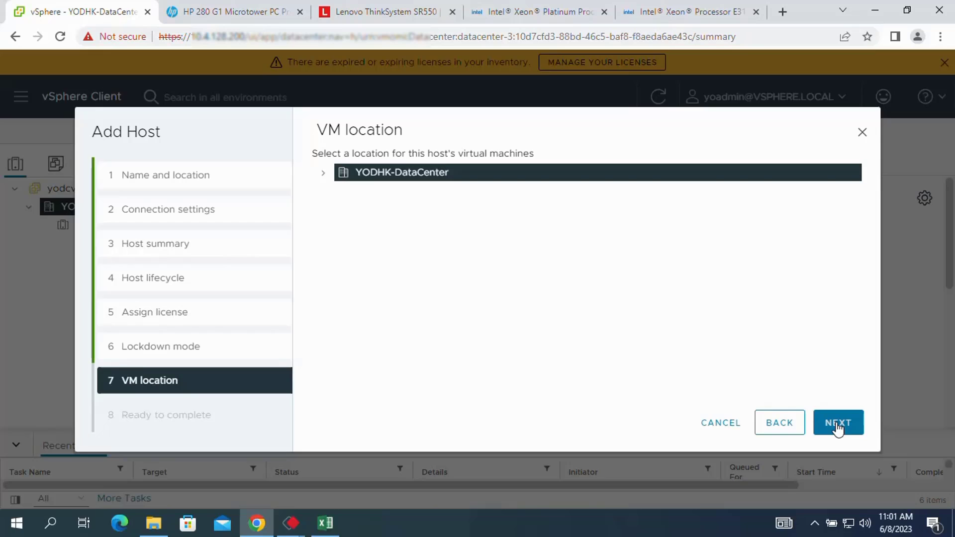
left_click(324, 173)
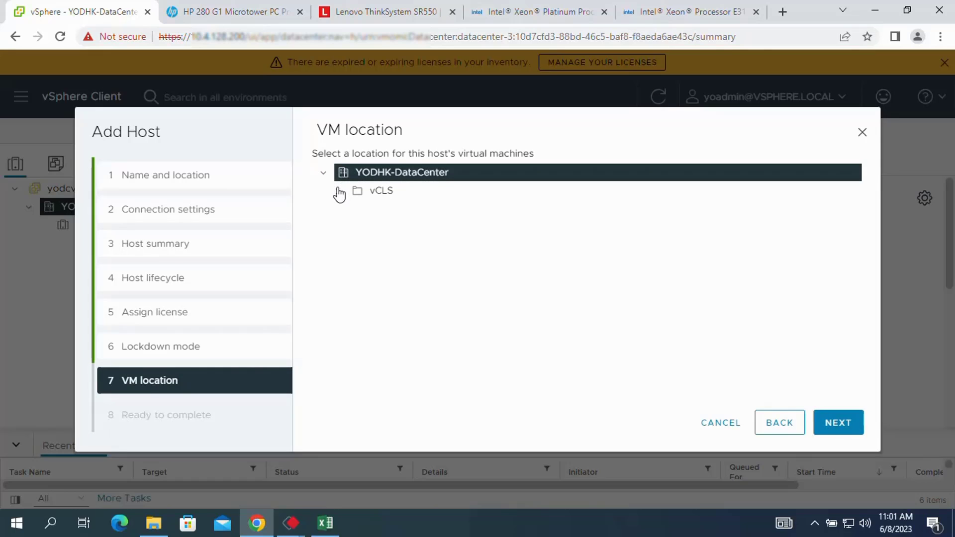
left_click(838, 424)
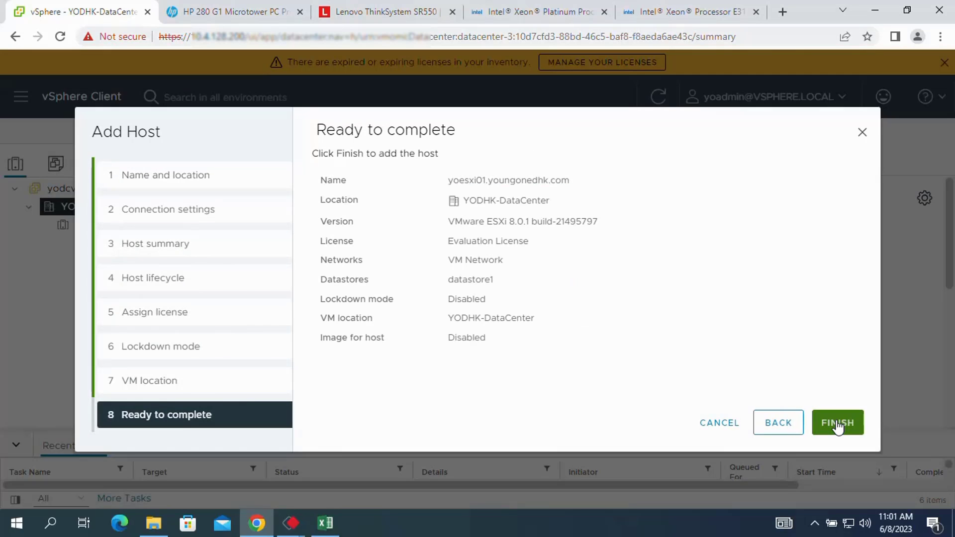
left_click(837, 424)
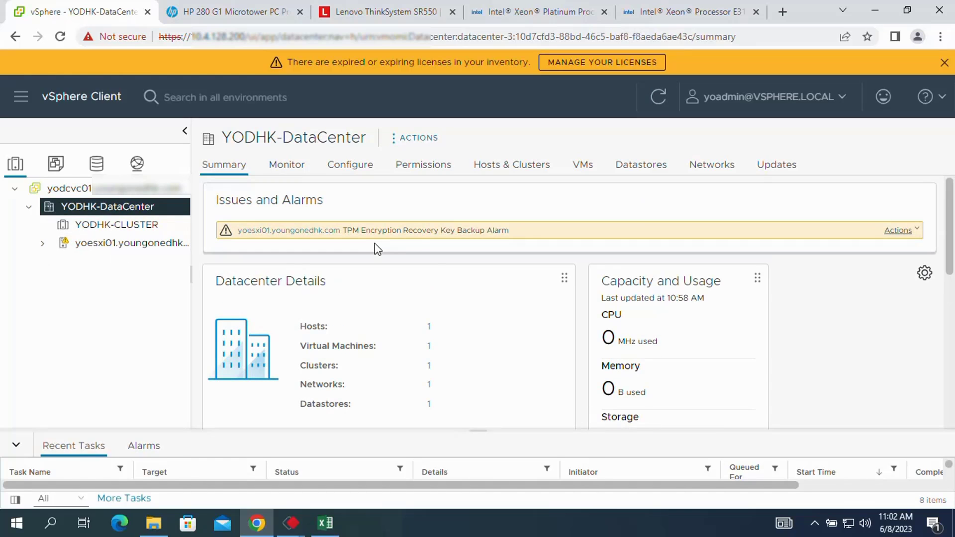
Review yoesxi01's summary, then start adding host yoesxi02 to YODHK-DataCenter.
left_click(102, 242)
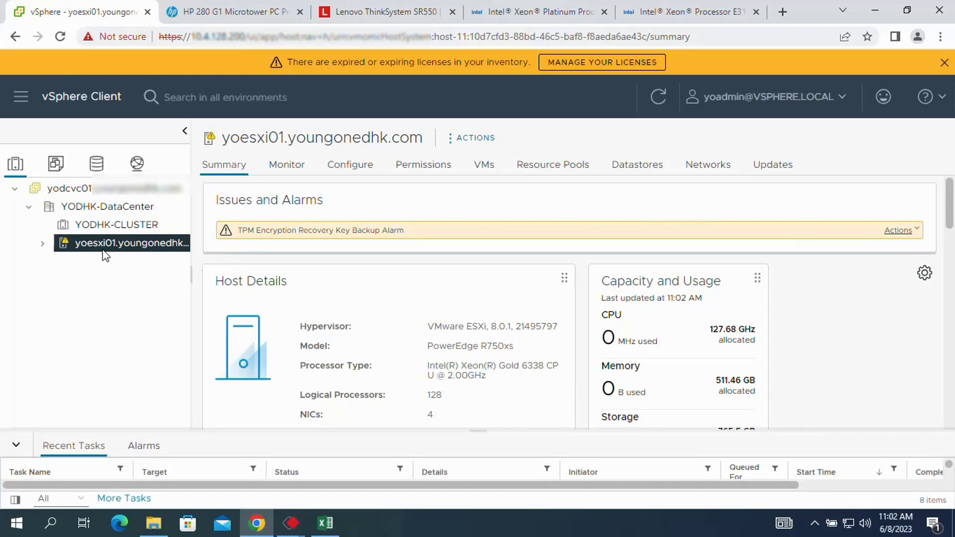
left_click(91, 211)
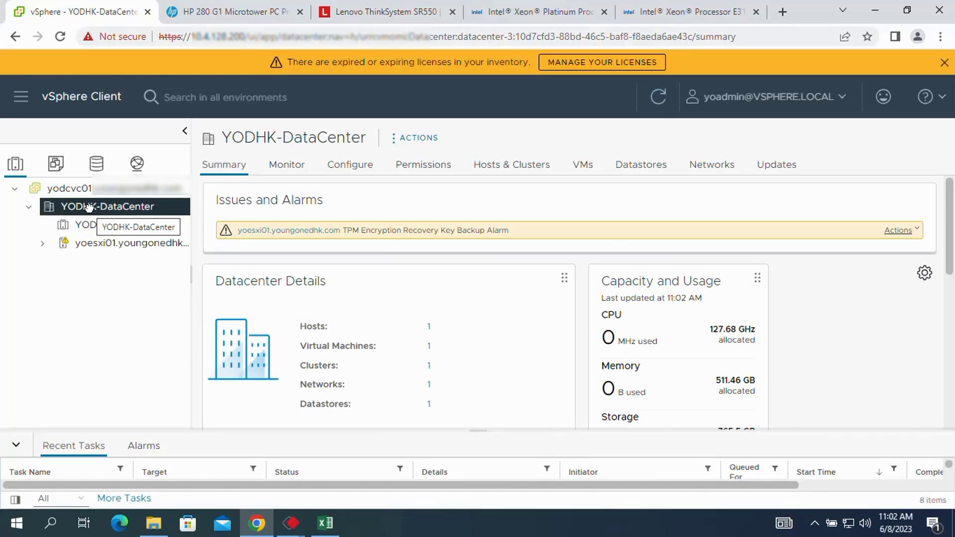
right_click(89, 208)
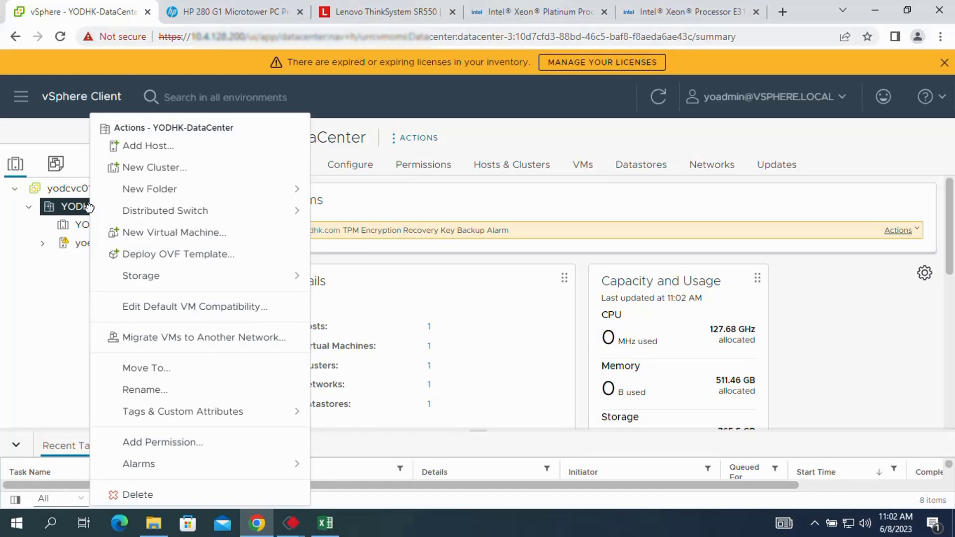
left_click(156, 147)
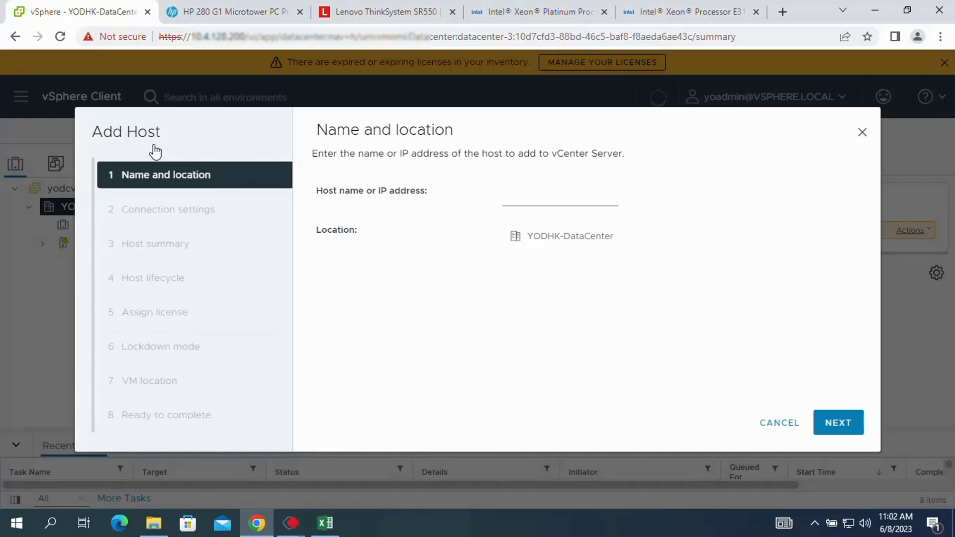
left_click(541, 199)
type("yo")
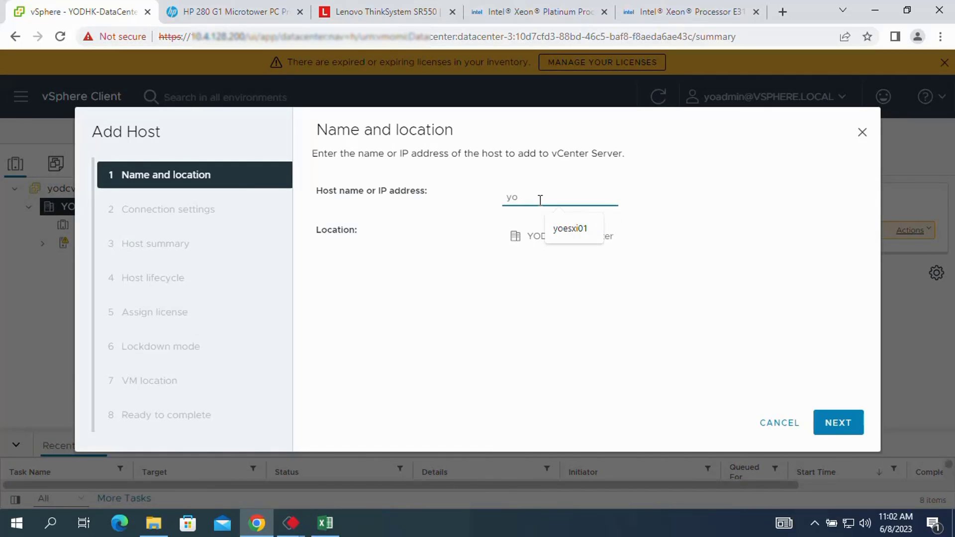
type("esxi02")
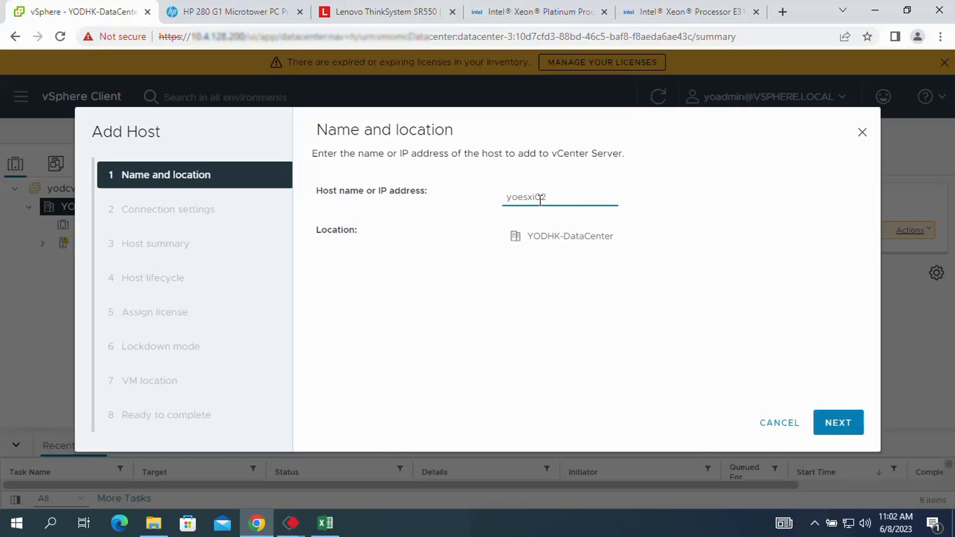
left_click(840, 420)
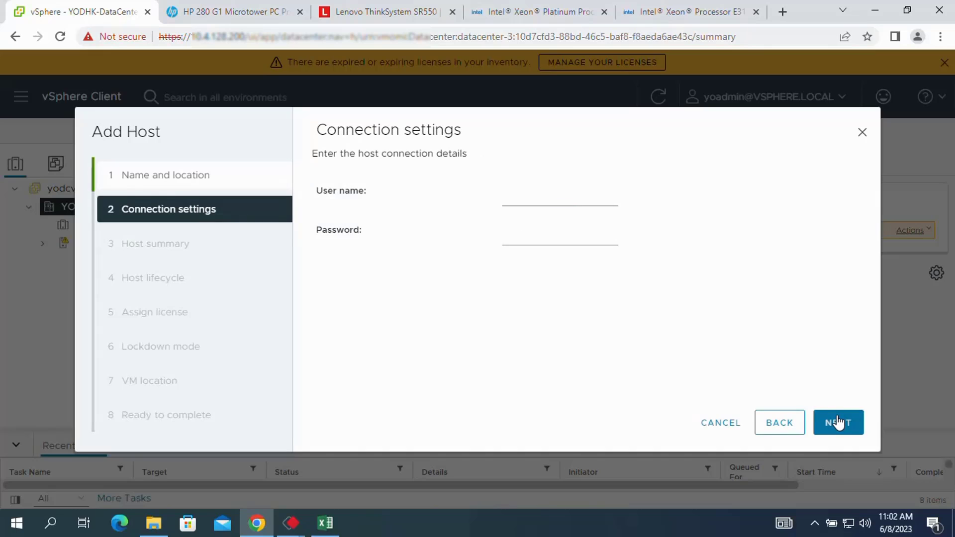
Enter user name root and the password for yoesxi02, correcting a typo, and submit.
left_click(561, 200)
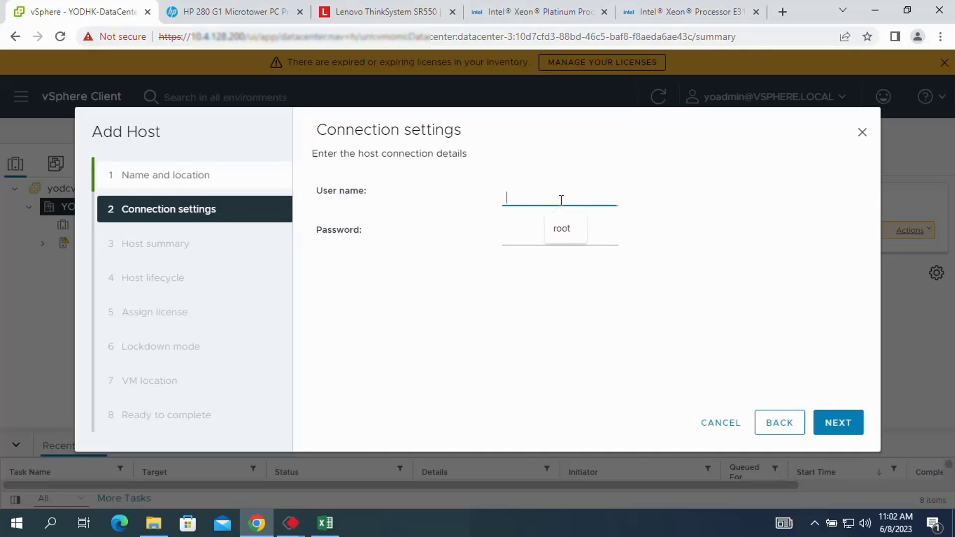
type("root")
left_click(524, 238)
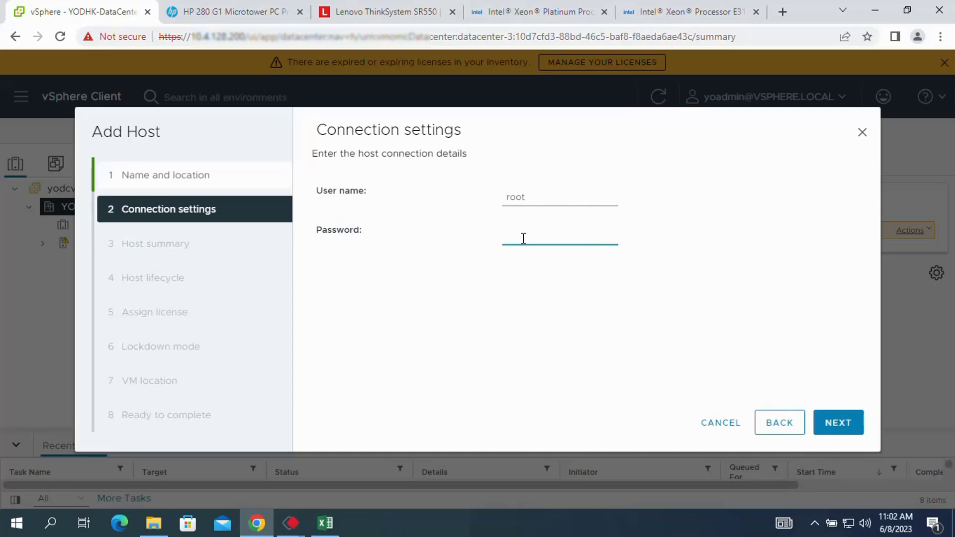
type("***")
key("BackSpace")
key("BackSpace")
key("BackSpace")
type("*********")
left_click(836, 424)
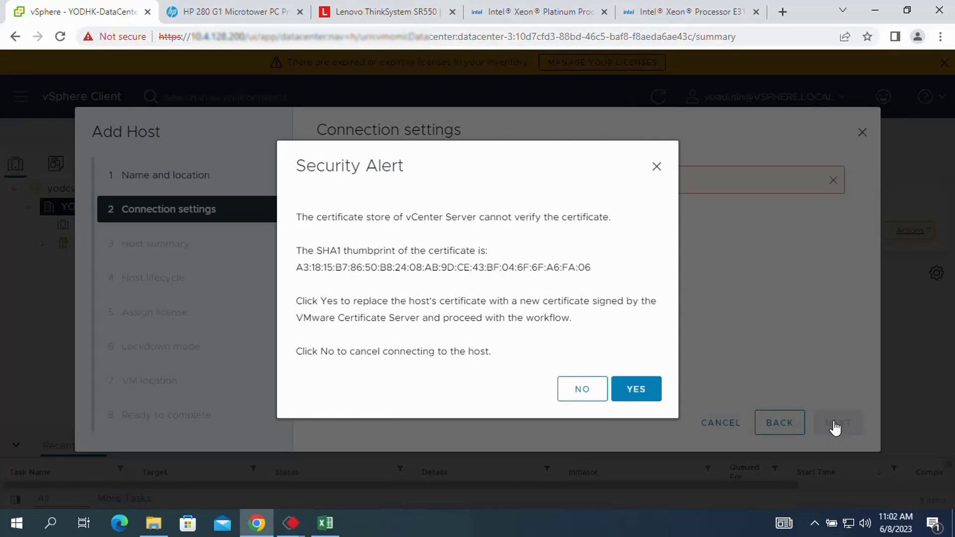
Accept yoesxi02's certificate and uncheck 'Manage host with an image'.
left_click(642, 392)
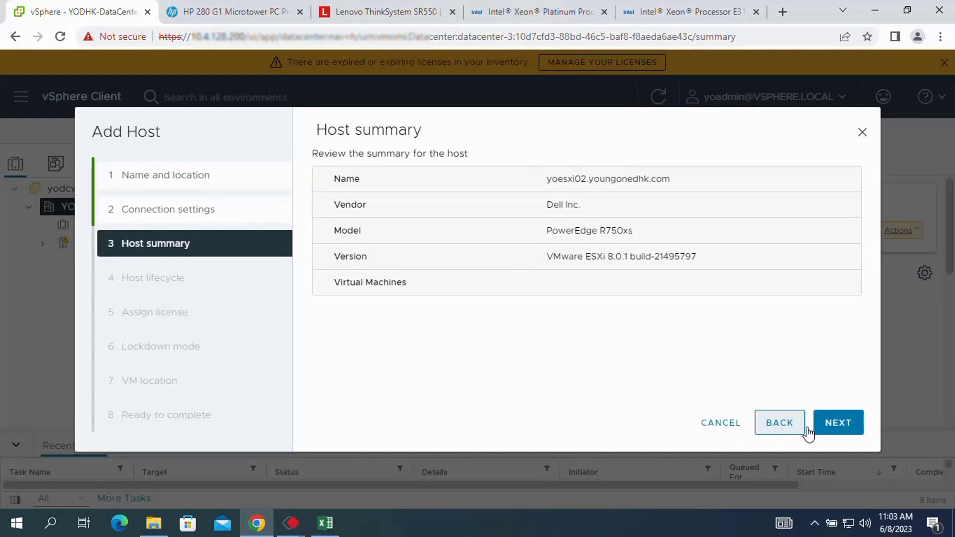
left_click(838, 426)
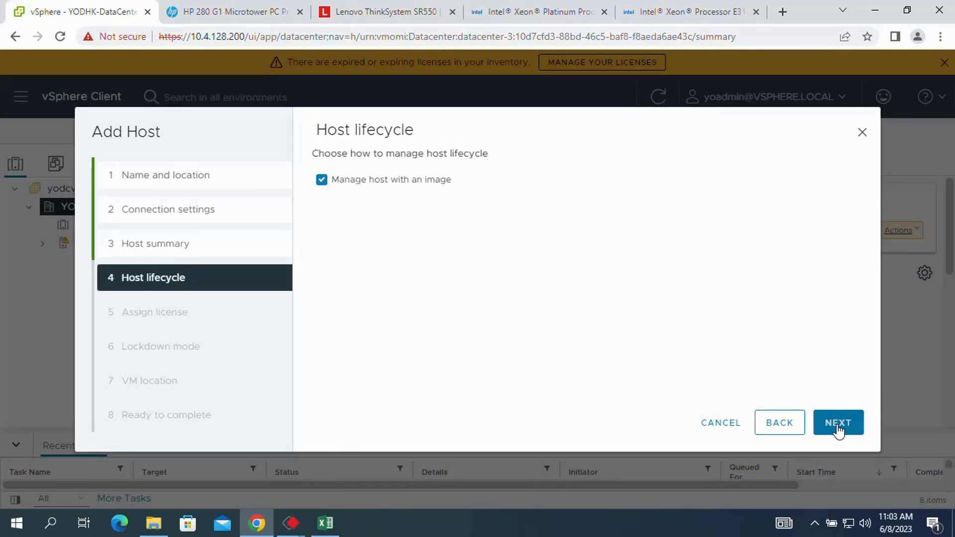
left_click(321, 181)
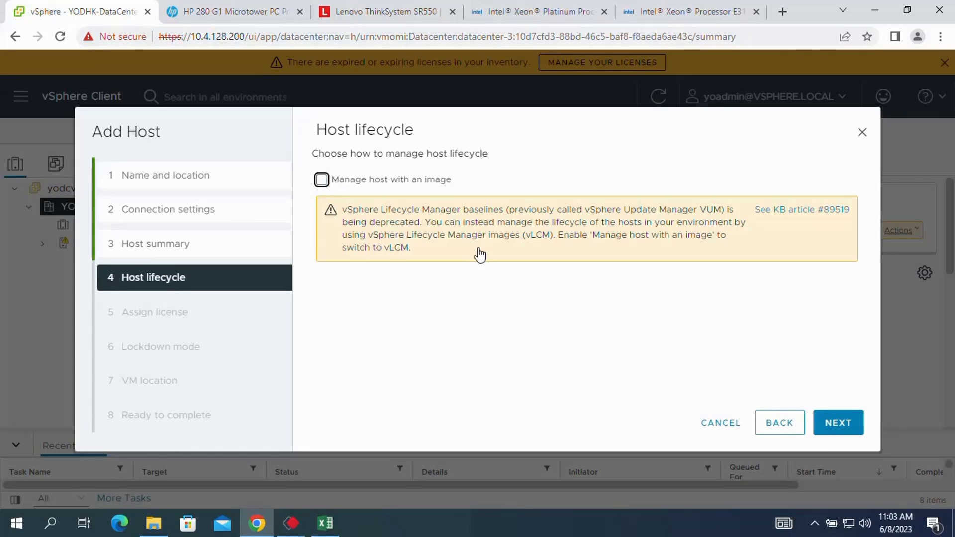
left_click(838, 427)
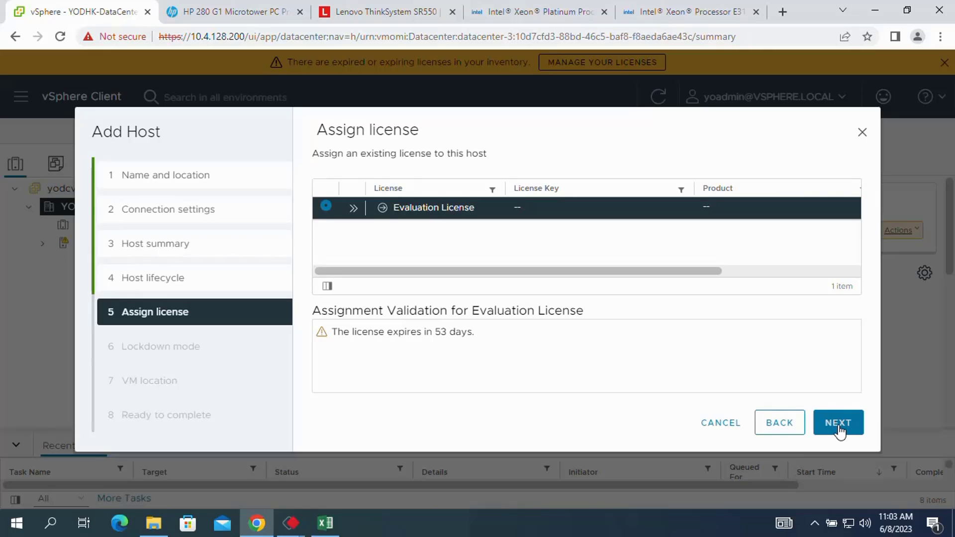
Keep Evaluation License, lockdown Disabled and YODHK-DataCenter as VM location, and finish.
left_click(839, 427)
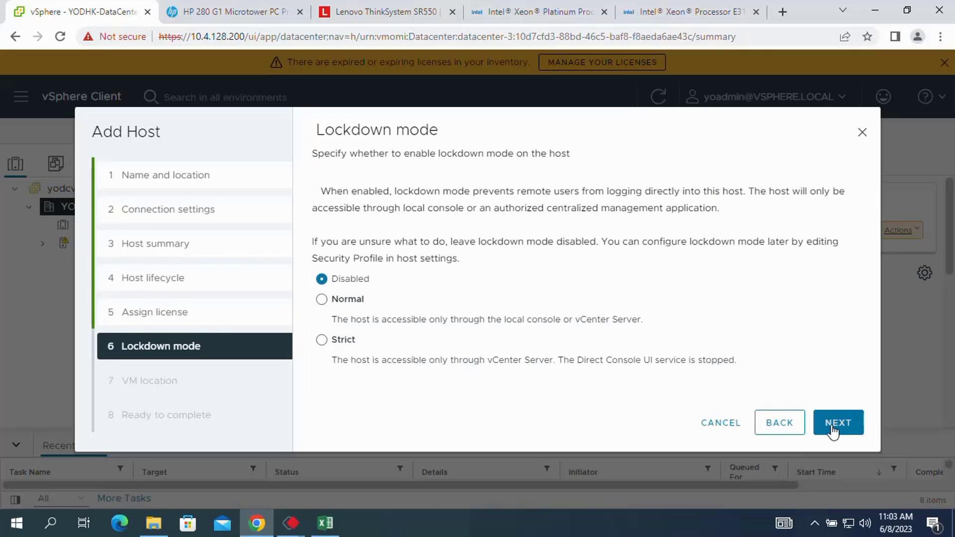
left_click(833, 432)
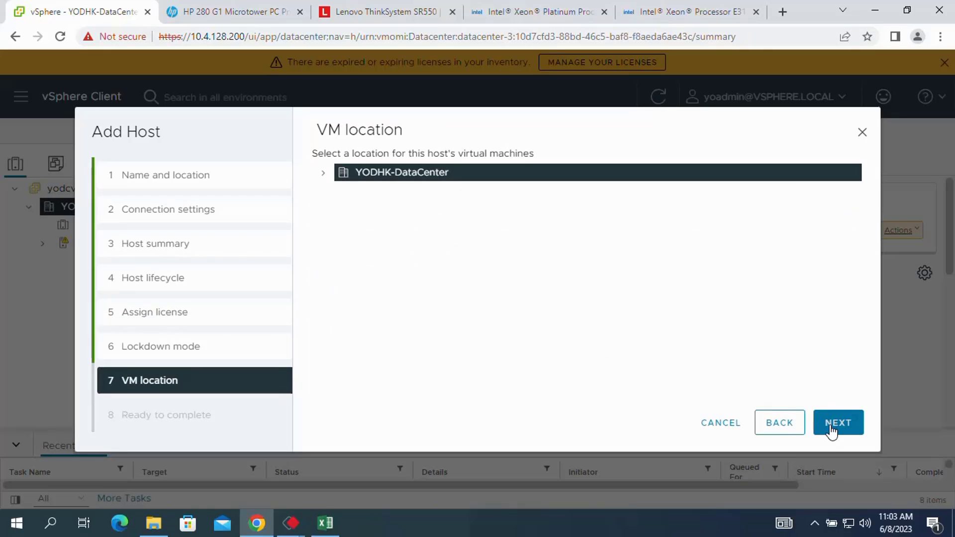
left_click(832, 431)
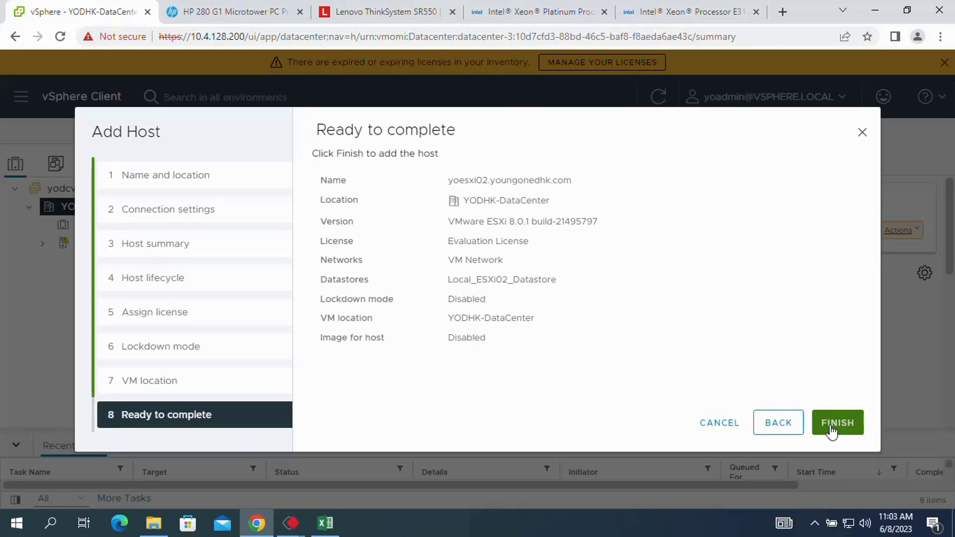
left_click(832, 431)
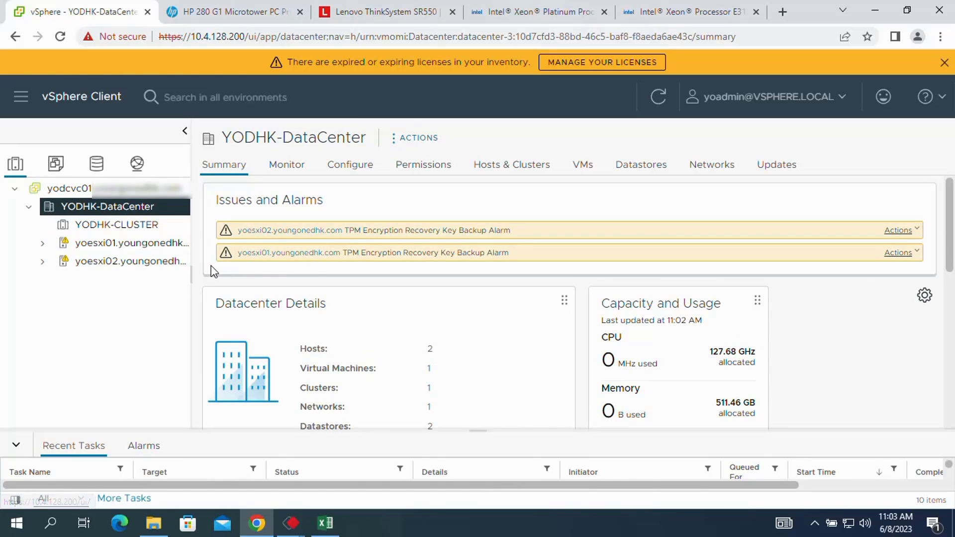
Start adding host yoesxi03 to YODHK-DataCenter via Add Host.
right_click(91, 210)
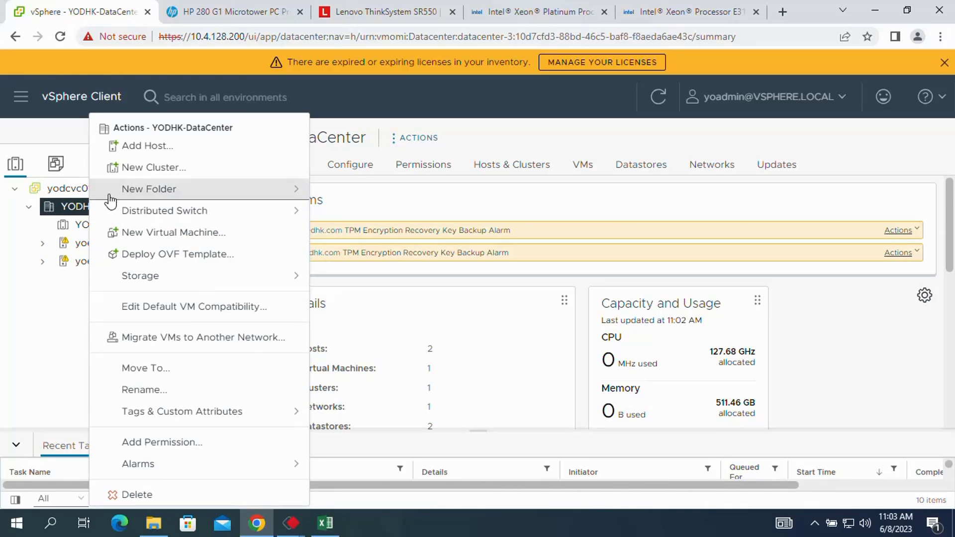
left_click(162, 149)
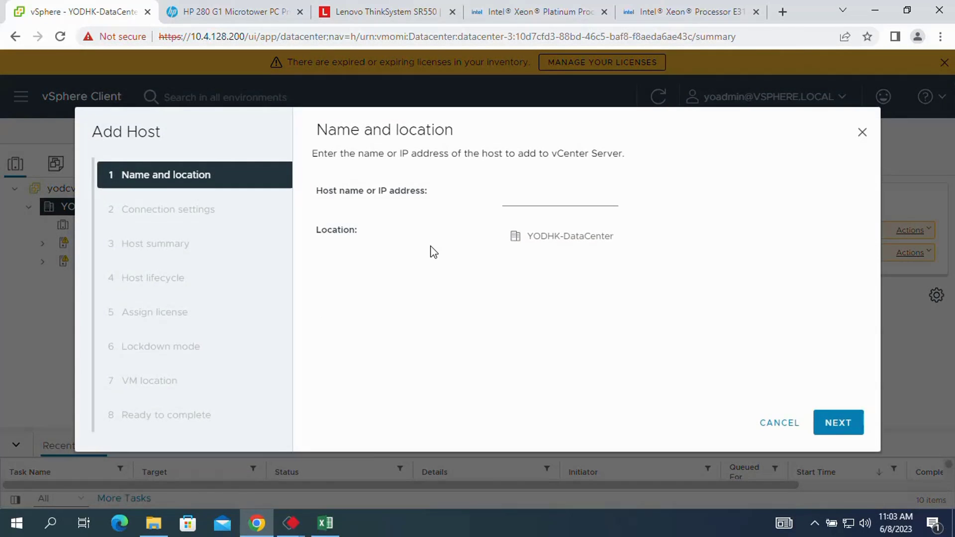
left_click(543, 199)
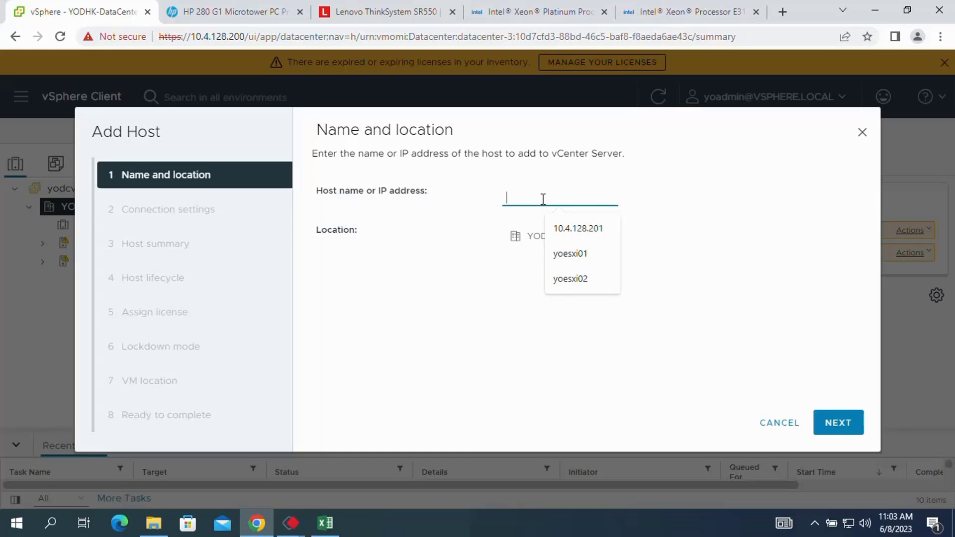
type("yoes")
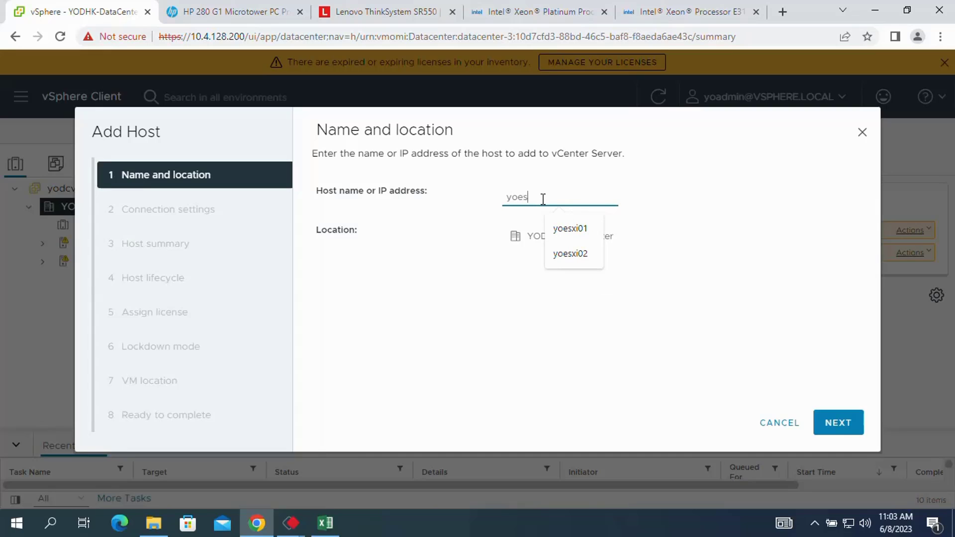
type("xi03")
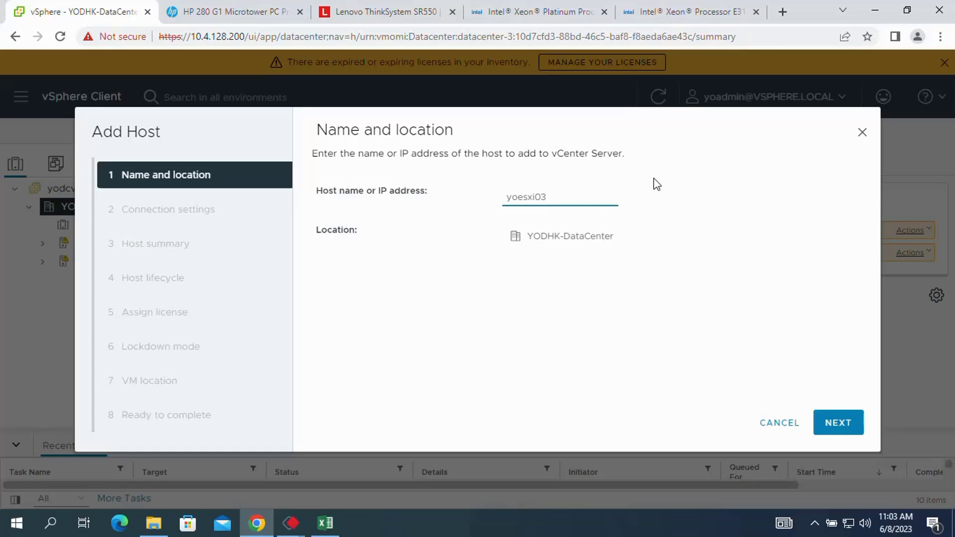
left_click(829, 412)
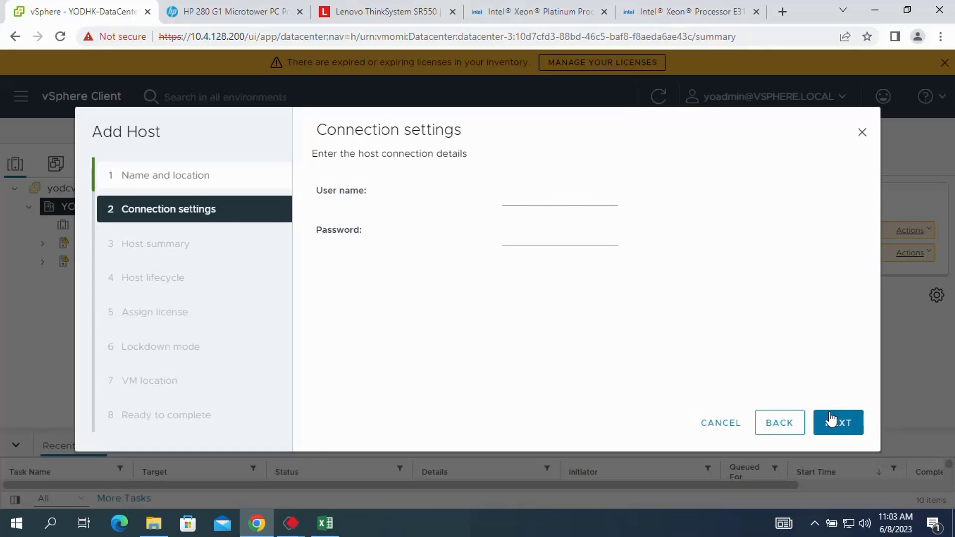
left_click(527, 199)
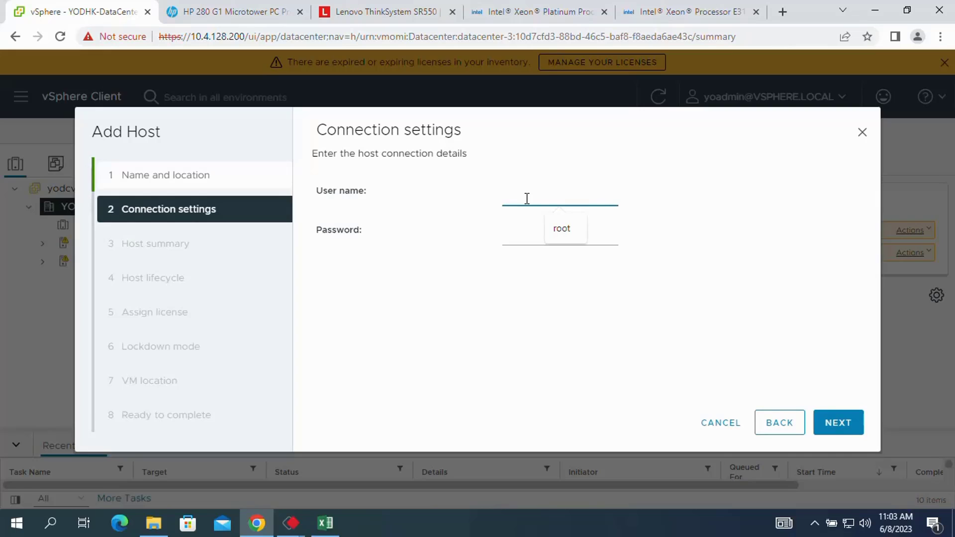
type("root")
left_click(513, 237)
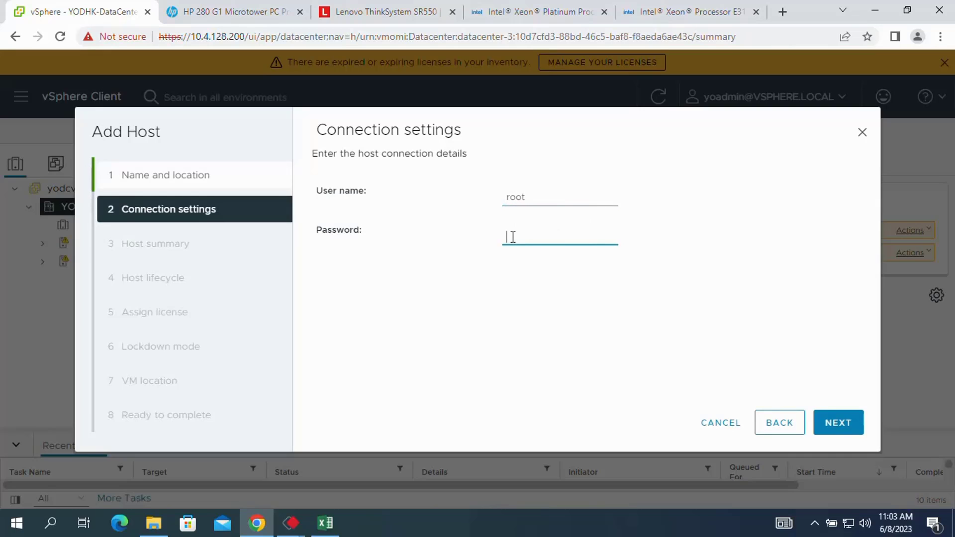
type("••••")
key("BackSpace")
key("BackSpace")
key("BackSpace")
key("BackSpace")
Submit yoesxi03's credentials, accept its certificate, and uncheck 'Manage host with an image'.
left_click(833, 427)
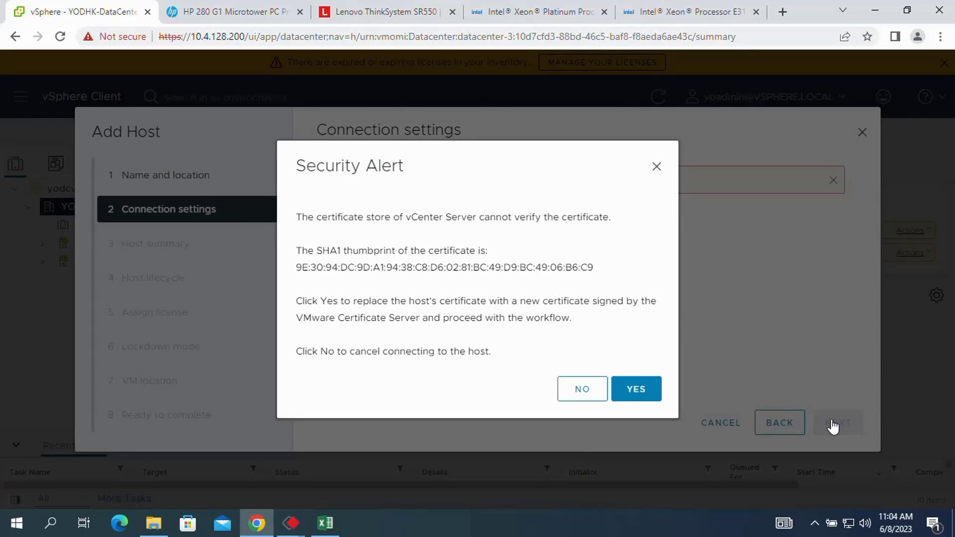
left_click(640, 391)
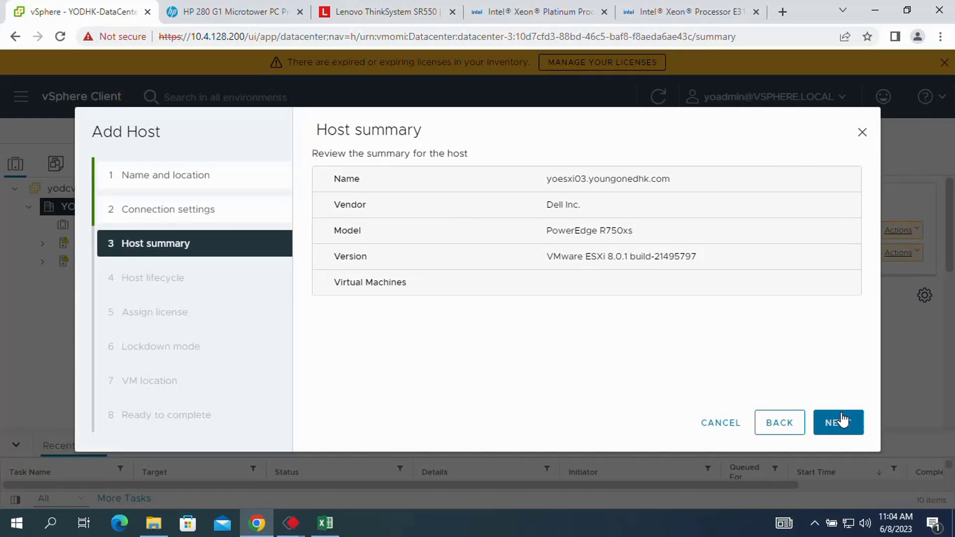
left_click(843, 421)
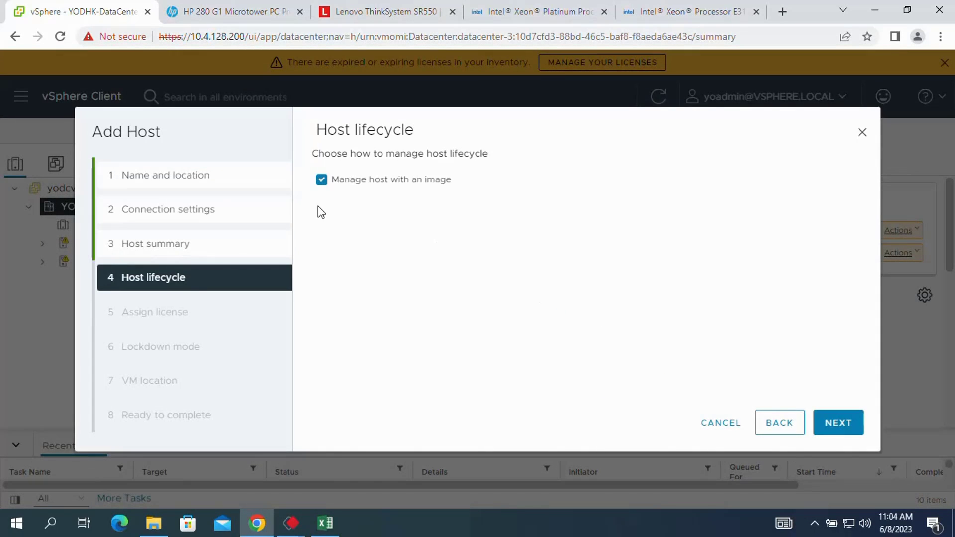
left_click(322, 180)
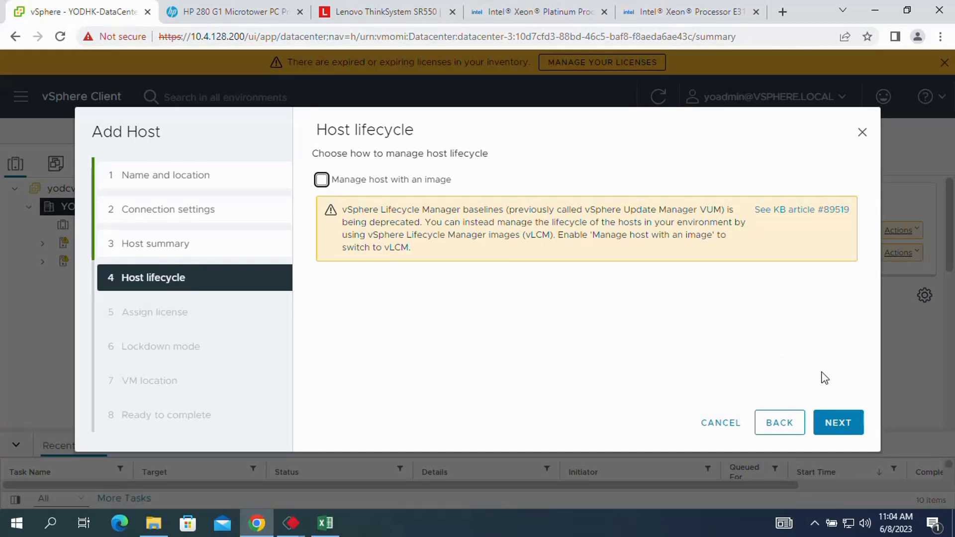
left_click(841, 423)
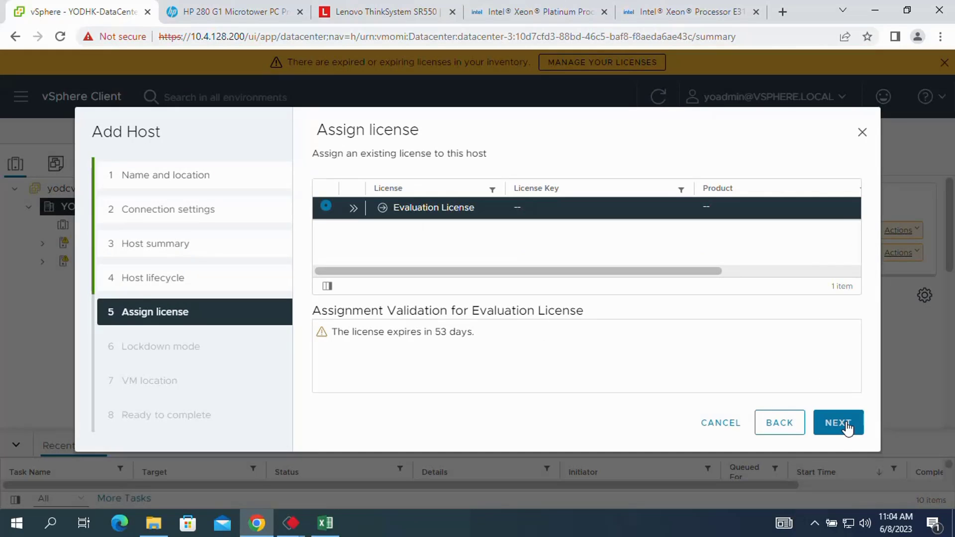
Keep Evaluation License, lockdown Disabled and YODHK-DataCenter as VM location, and finish.
left_click(840, 429)
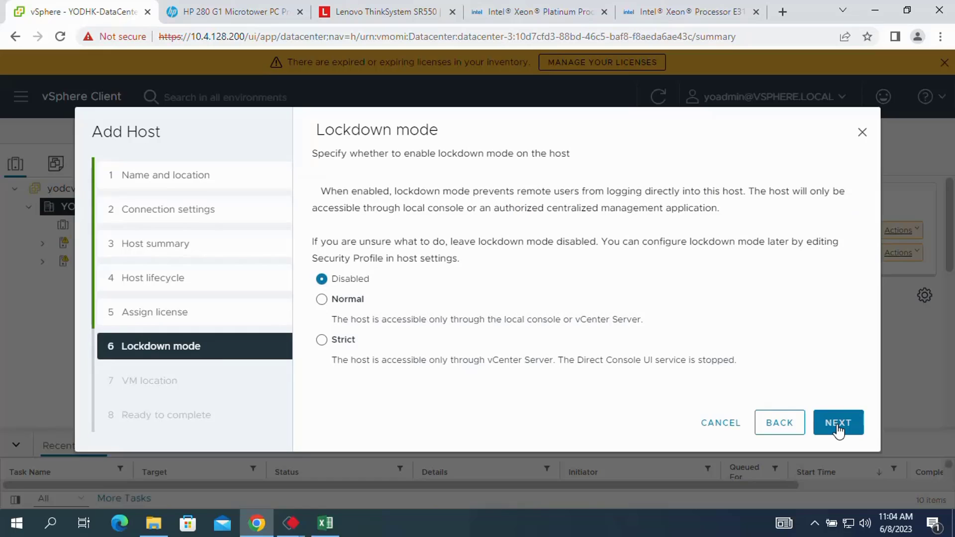
left_click(839, 429)
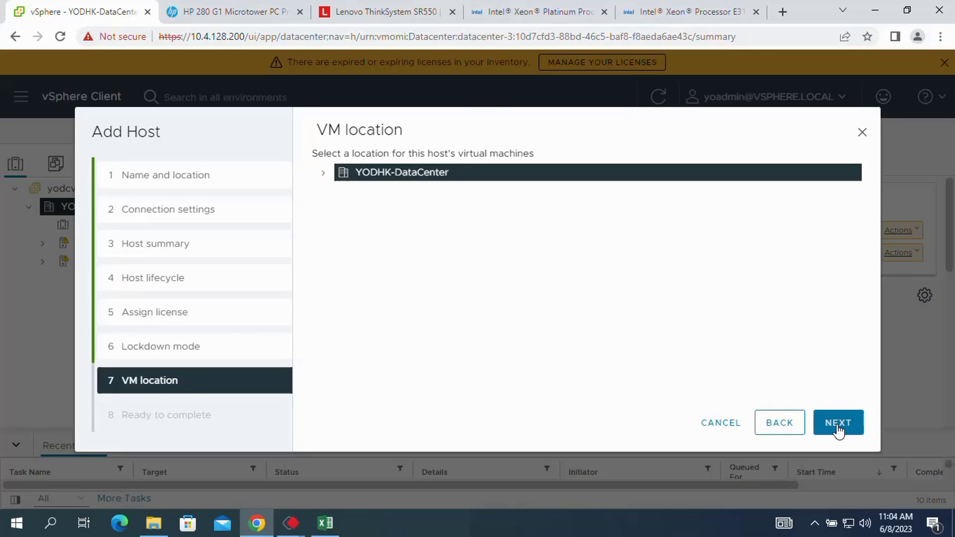
left_click(839, 429)
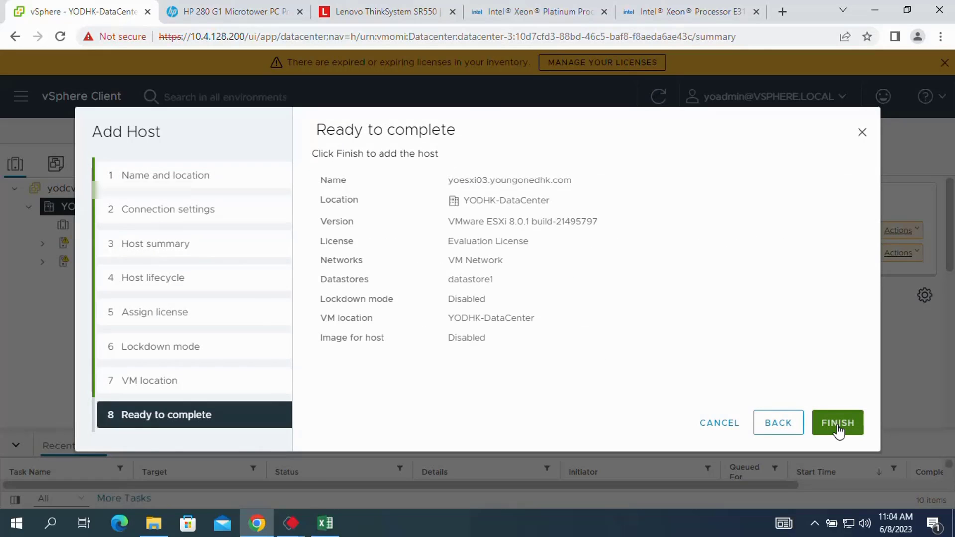
left_click(838, 424)
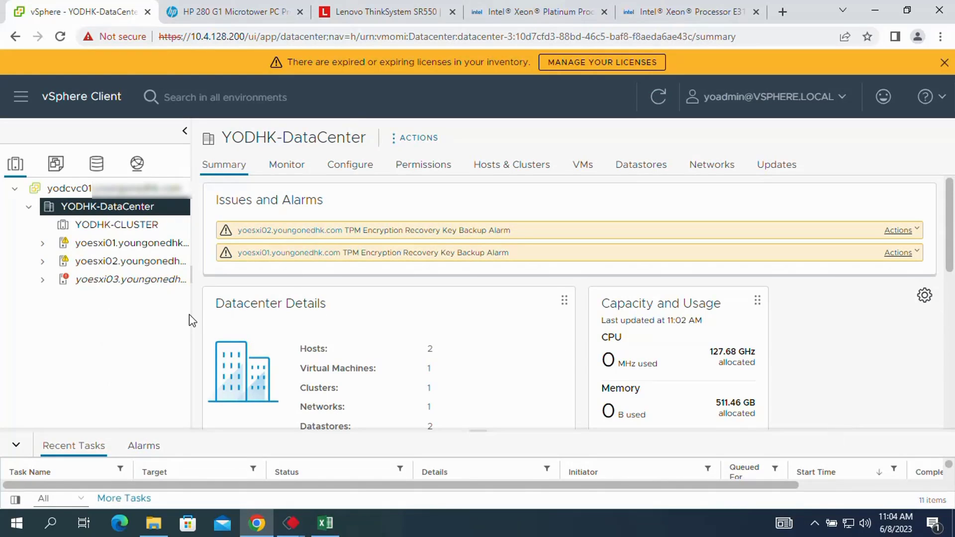
Acknowledge yoesxi01's TPM Encryption Recovery Key Backup Alarm.
left_click(107, 244)
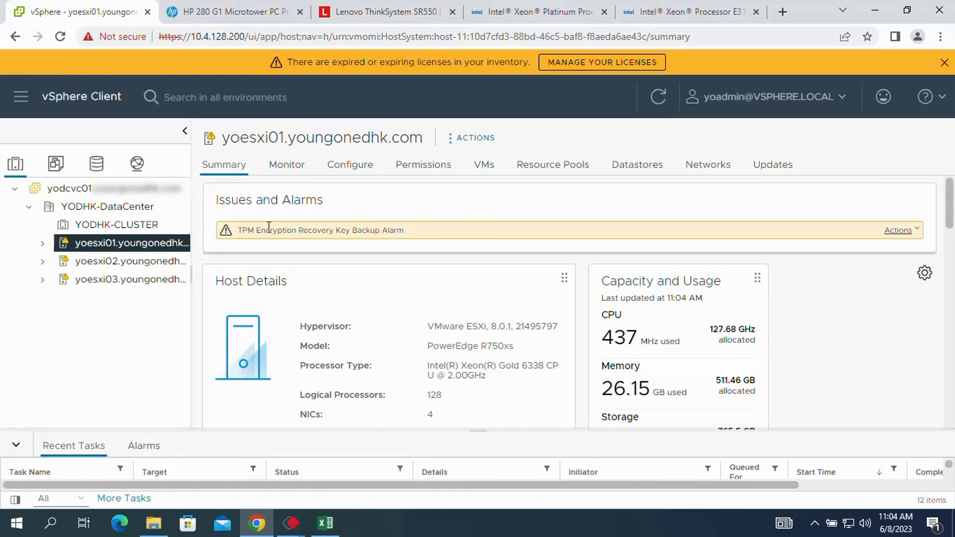
left_click(918, 238)
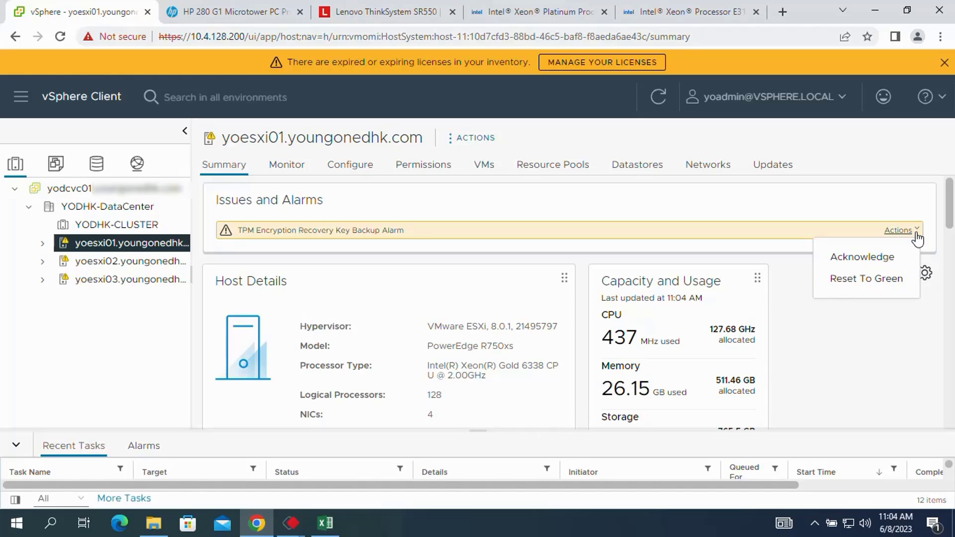
left_click(878, 257)
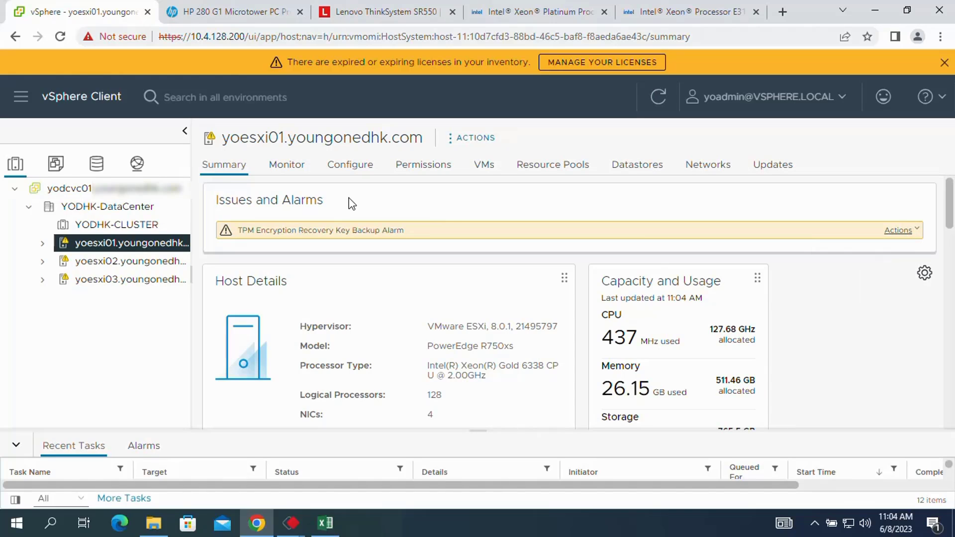
Reset yoesxi02's TPM alarm to green, then select host yoesxi03.
left_click(129, 263)
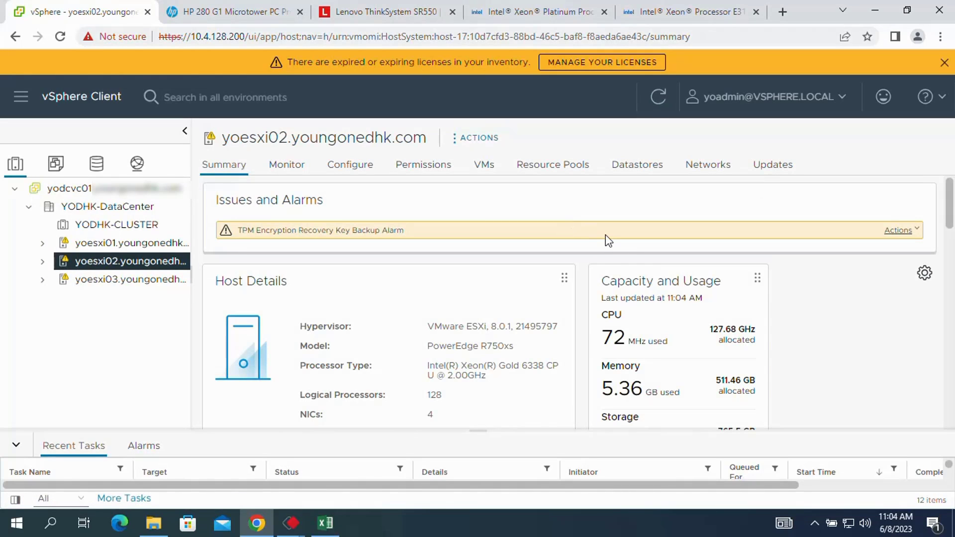
left_click(916, 232)
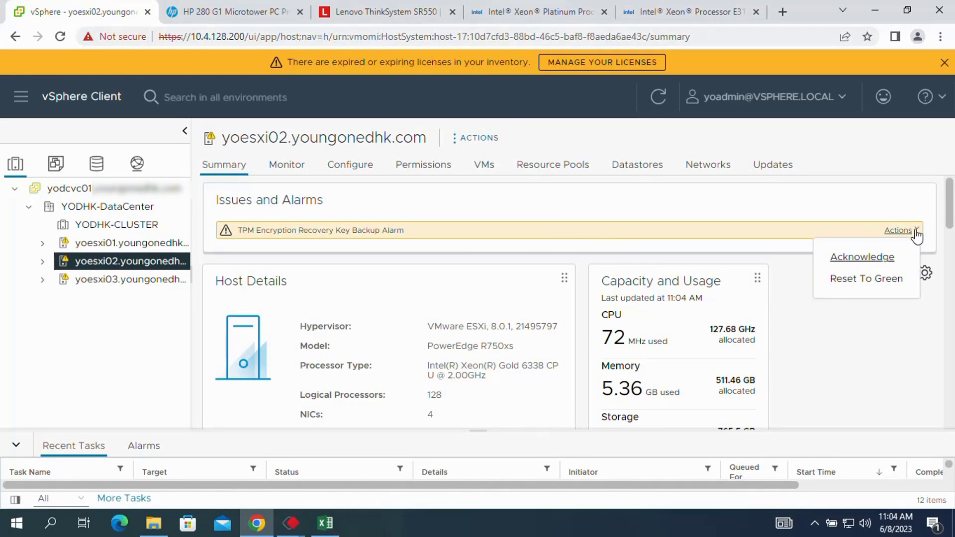
left_click(863, 282)
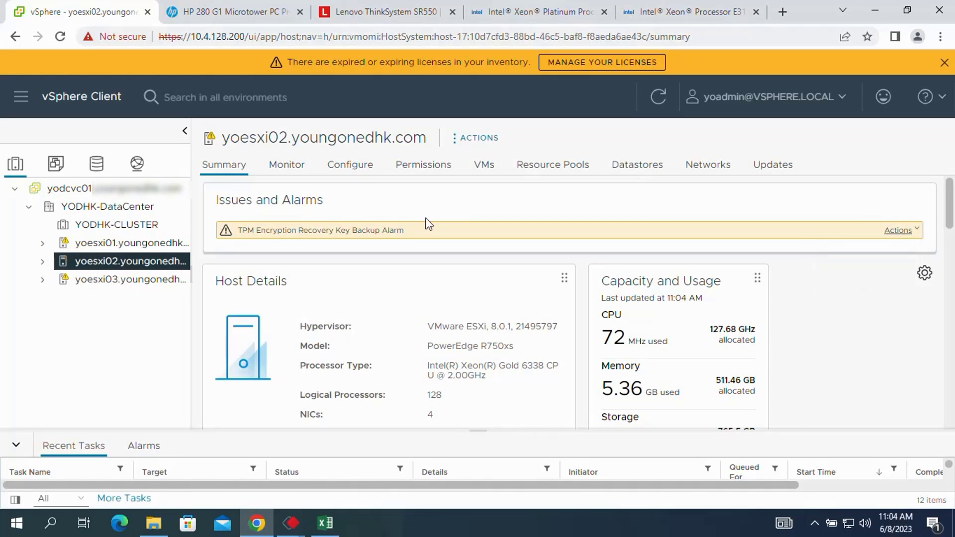
left_click(114, 279)
Reset yoesxi03's TPM alarm to green from the datacenter summary, then open yoesxi01.
left_click(51, 206)
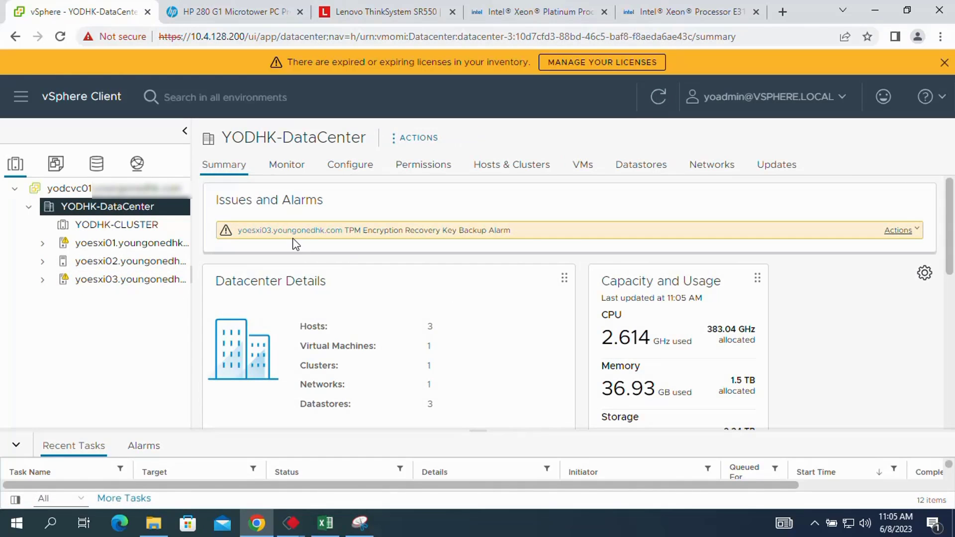
left_click(918, 232)
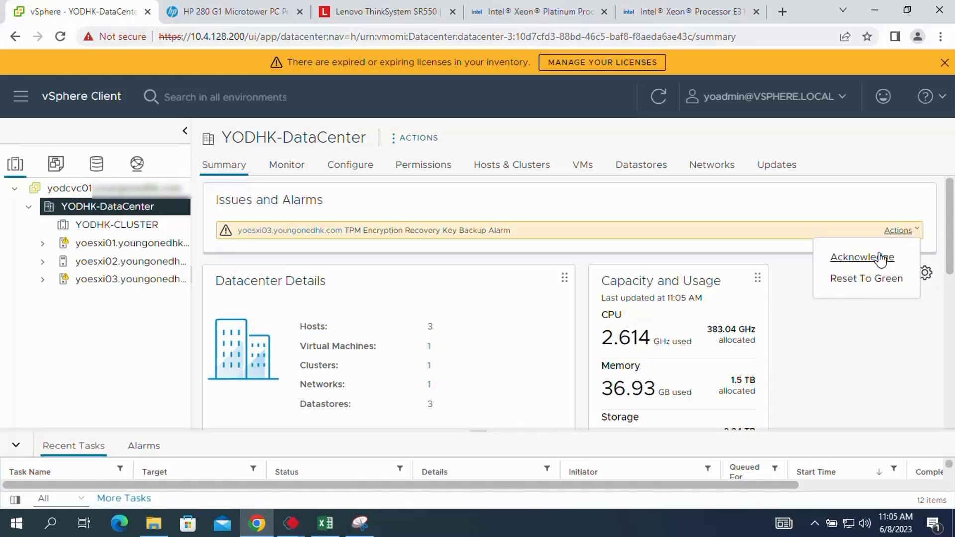
left_click(856, 280)
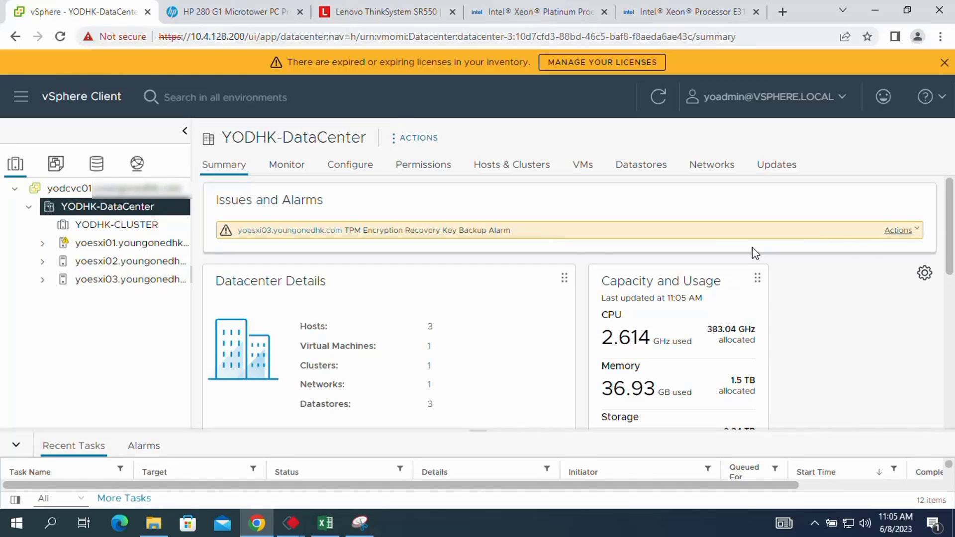
left_click(917, 231)
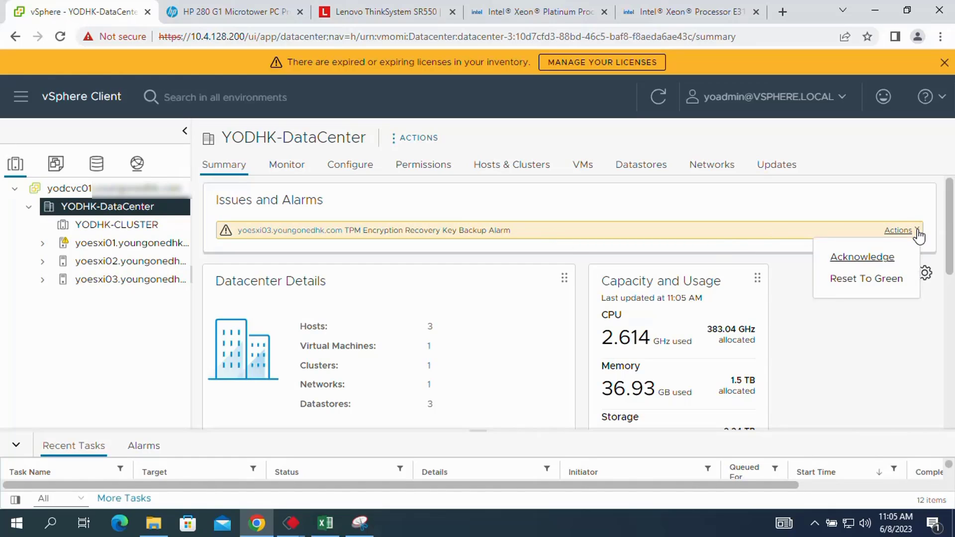
left_click(852, 281)
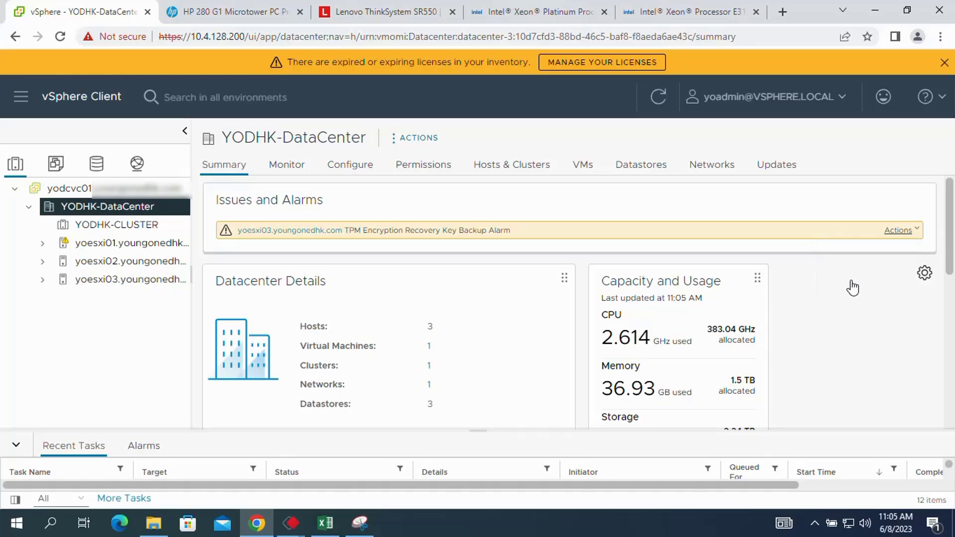
left_click(139, 246)
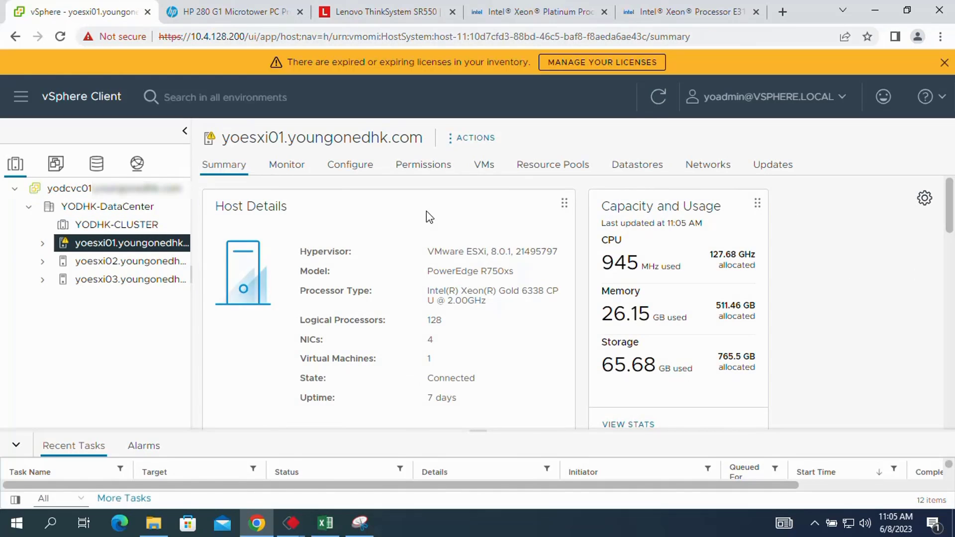
Reset yoesxi01's triggered TPM alarm to green, then view YODHK-DataCenter's summary with the expiring-license banner dismissed.
left_click(286, 165)
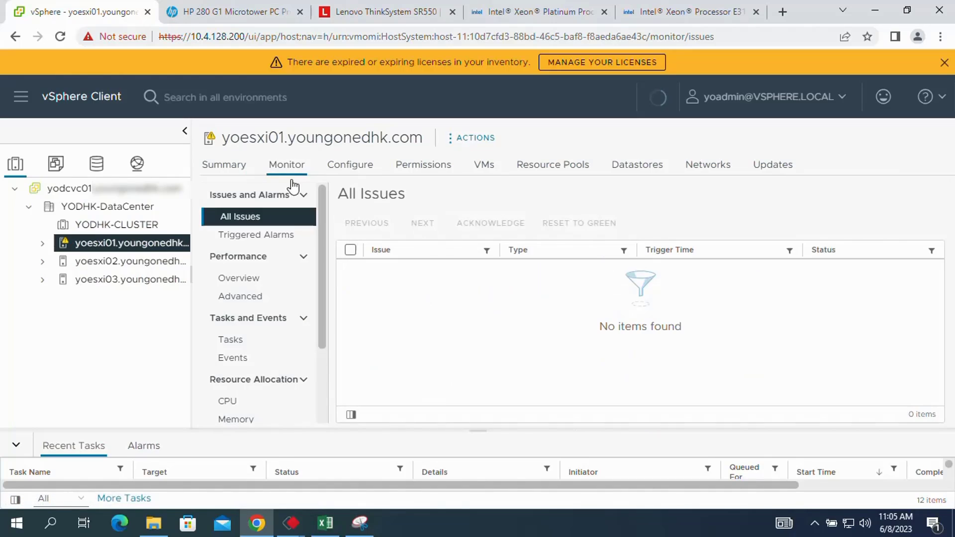
left_click(267, 241)
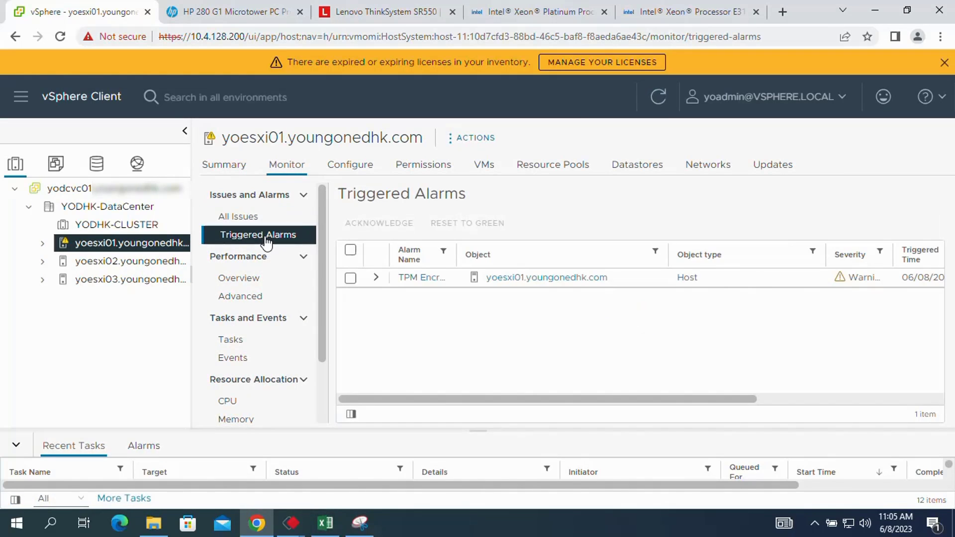
left_click(350, 280)
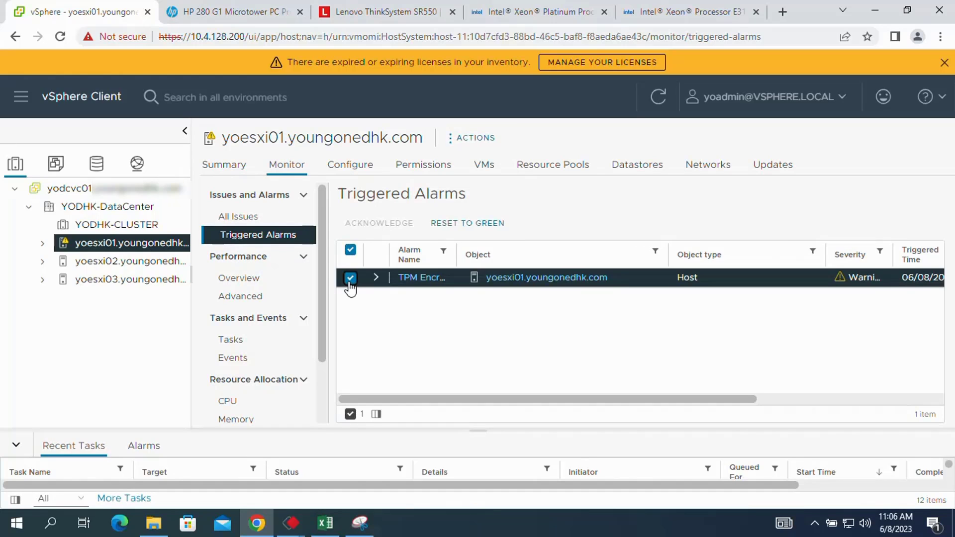
left_click(470, 224)
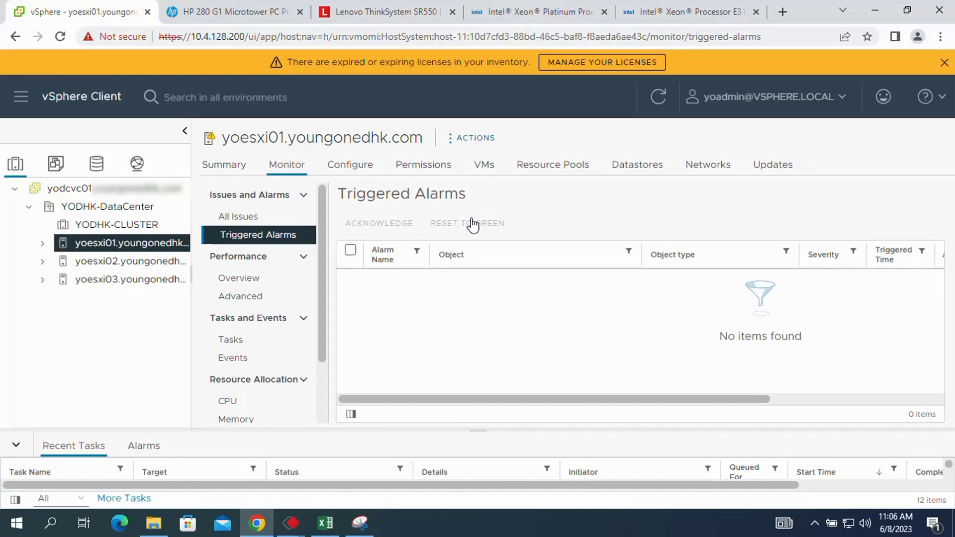
left_click(83, 204)
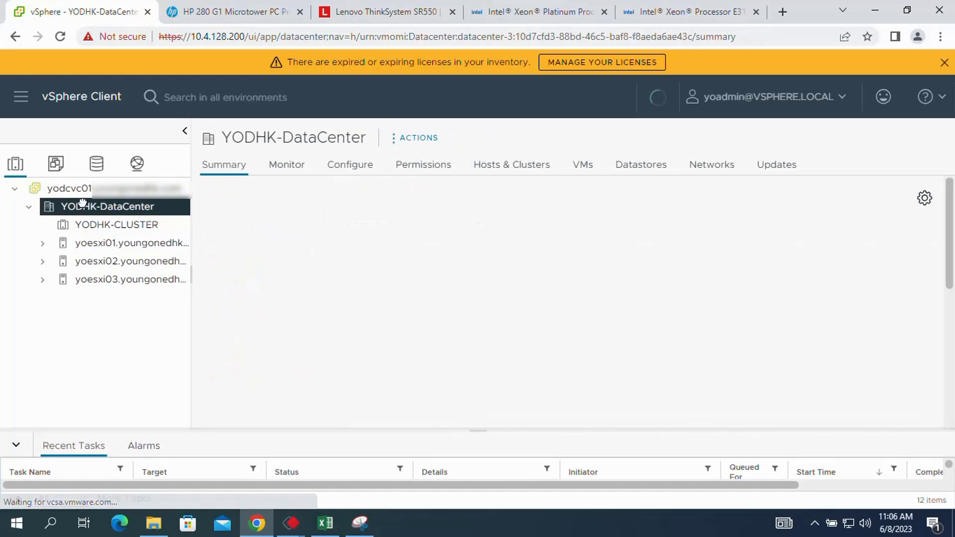
left_click(945, 63)
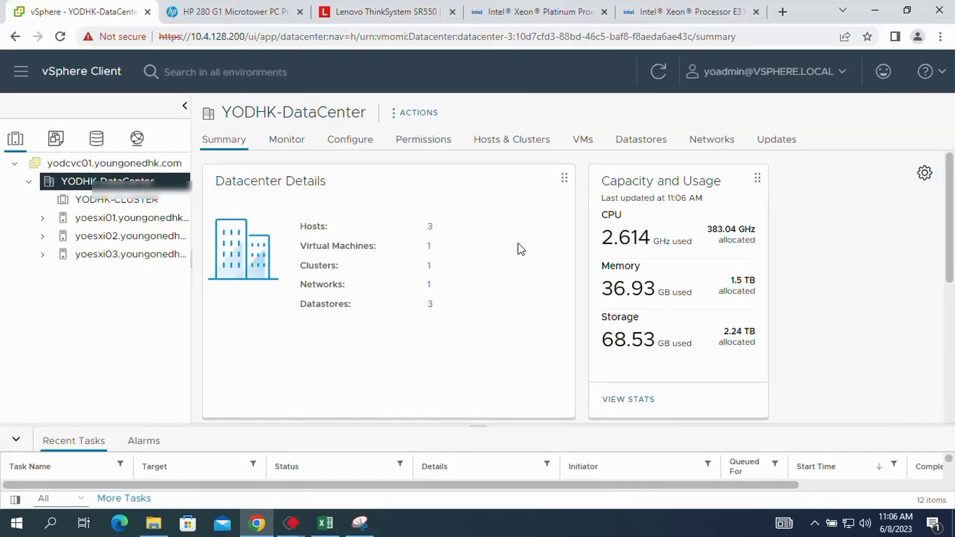